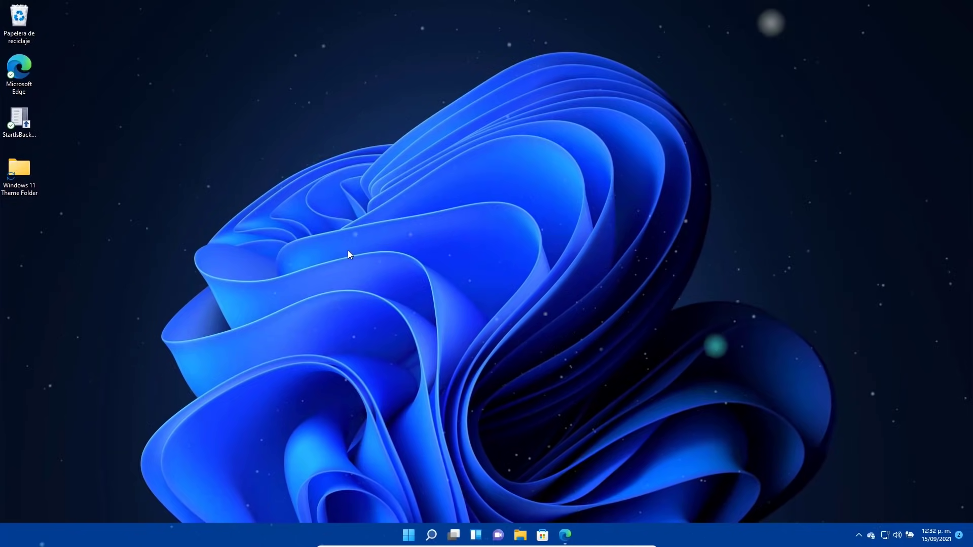
# Step: Run System Transparency as administrator from the nested Windows 11 Theme Folder and allow it to make changes to the device
pyautogui.doubleClick(19, 173)
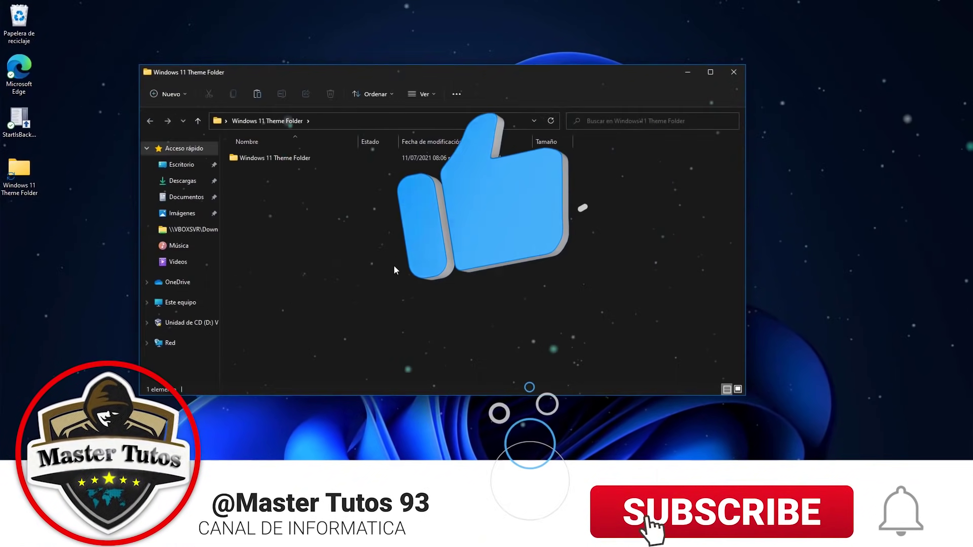
pyautogui.doubleClick(281, 157)
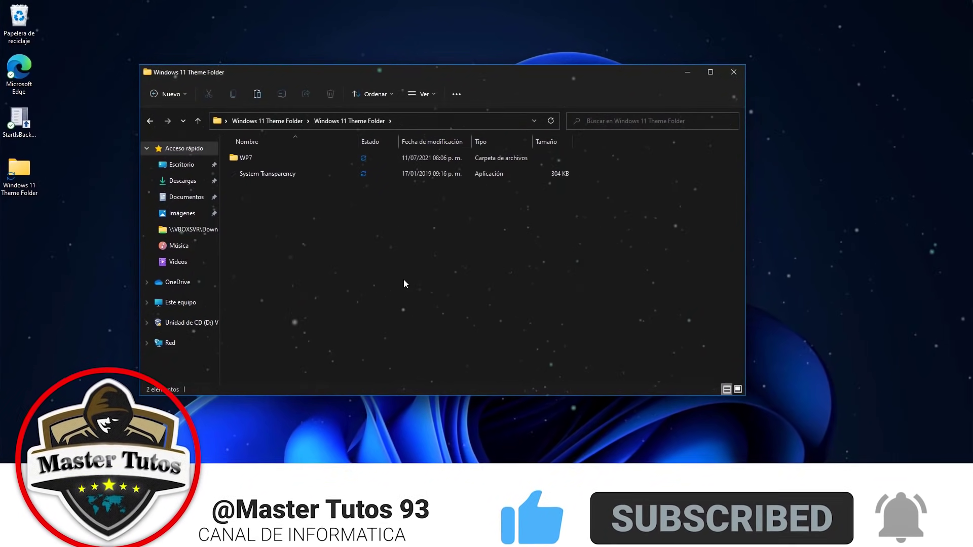
pyautogui.click(259, 175)
pyautogui.doubleClick(259, 175)
pyautogui.rightClick(258, 174)
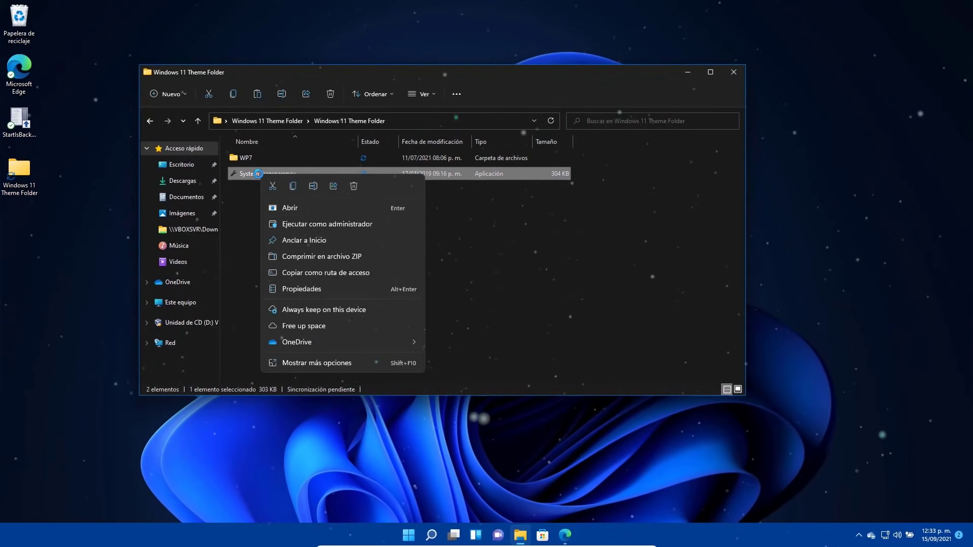
pyautogui.click(320, 223)
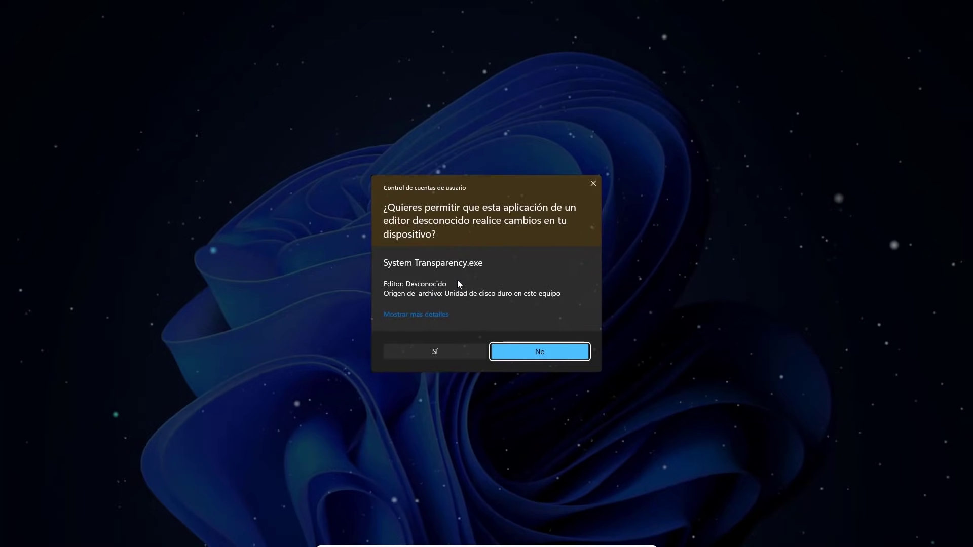
pyautogui.click(446, 352)
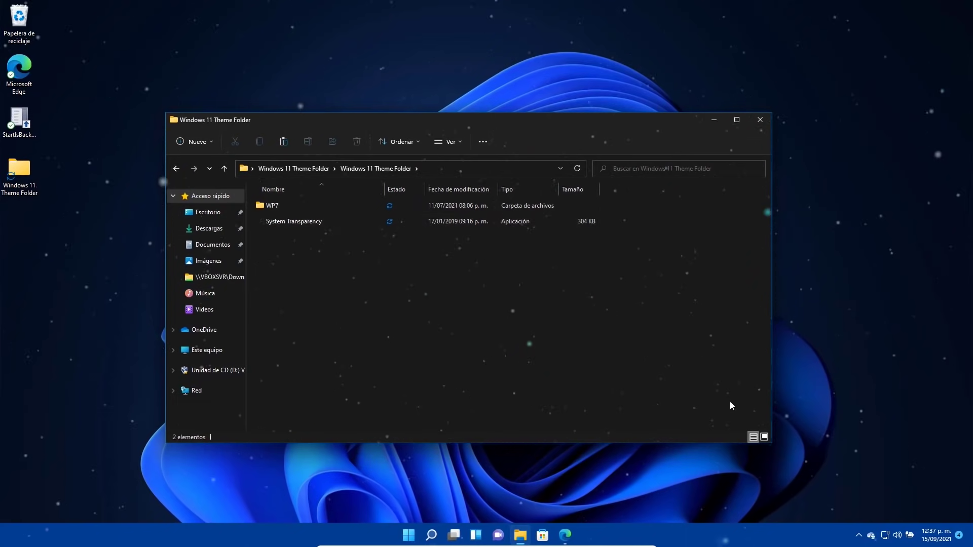
# Step: Open System Transparency's Setup and Info window, minimize the folder window, and set the transparency to 220
pyautogui.click(860, 539)
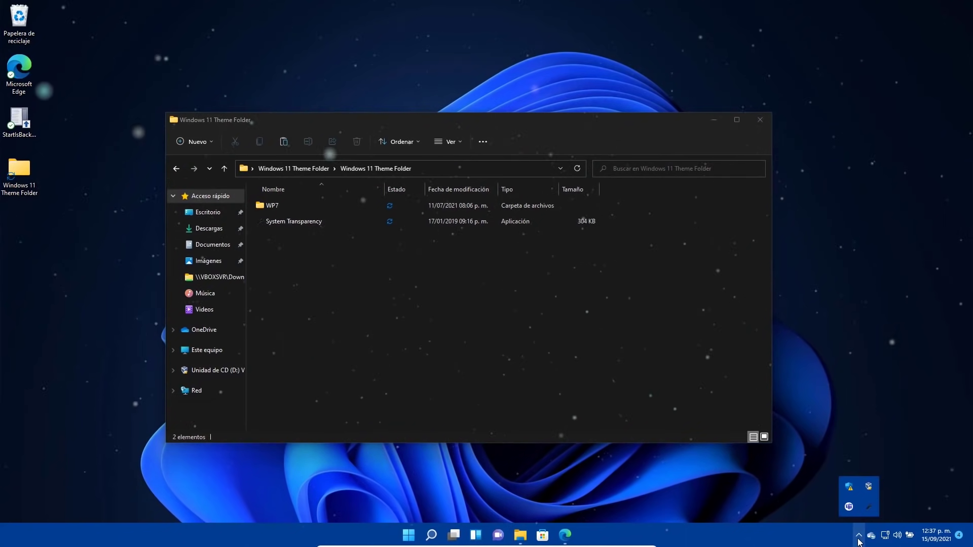
pyautogui.rightClick(868, 512)
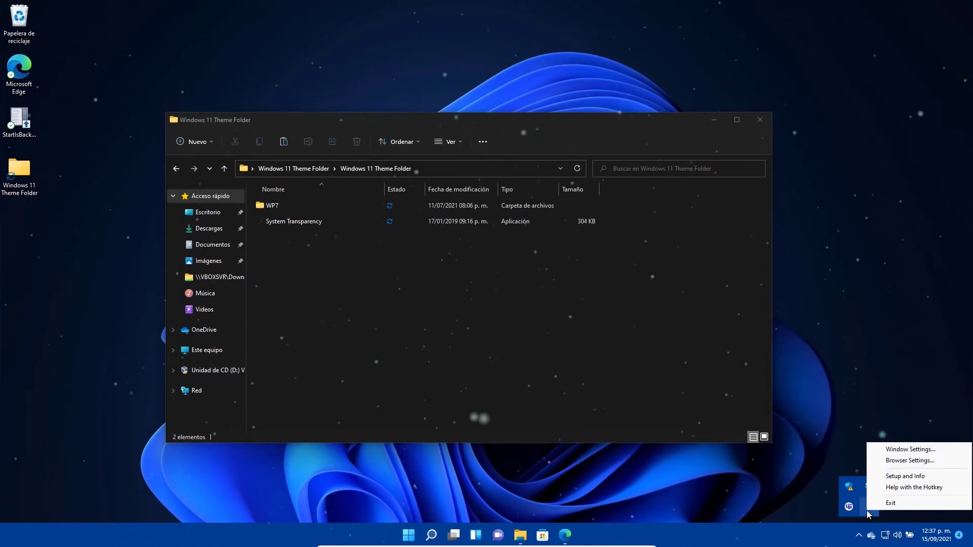
pyautogui.click(904, 476)
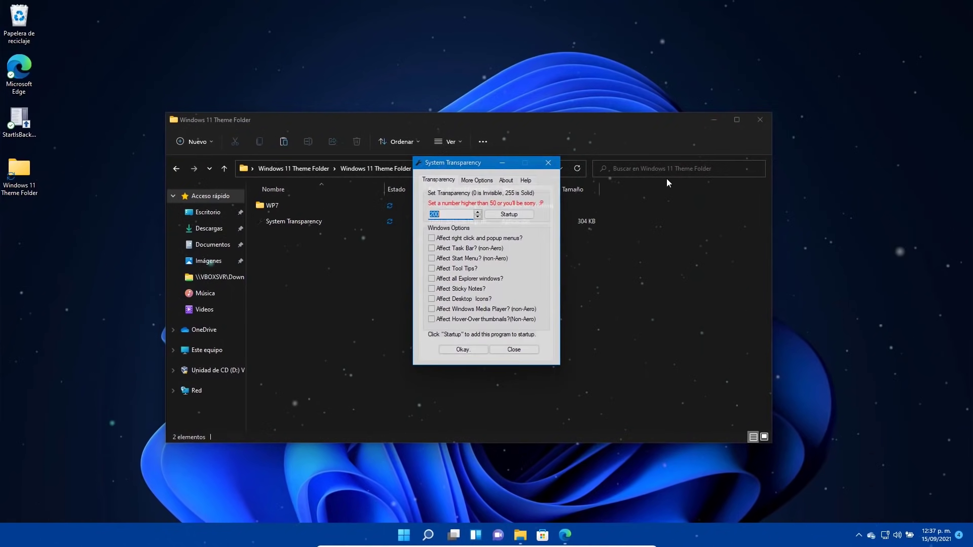
pyautogui.click(713, 116)
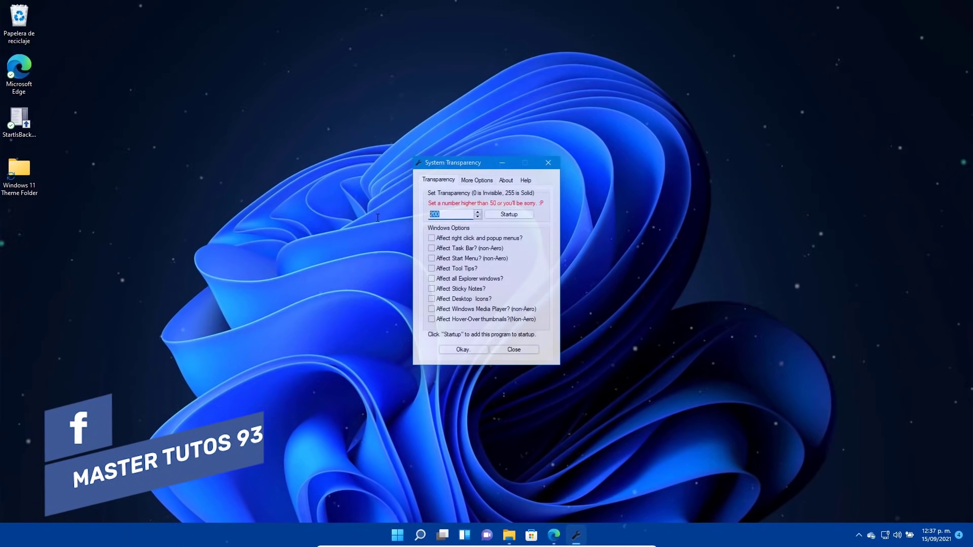
pyautogui.write('220')
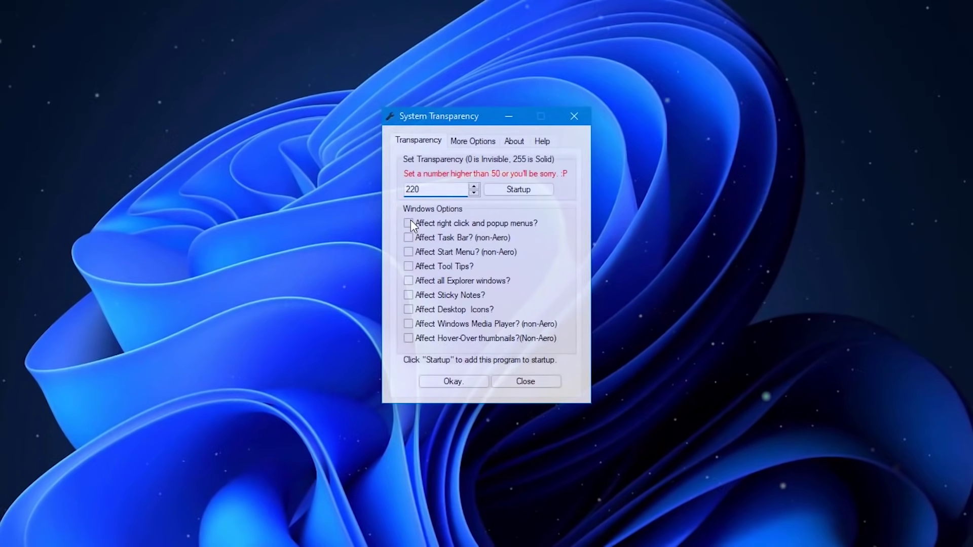
# Step: Apply transparency to right-click and popup menus, Task Bar, Start Menu, all Explorer windows and Desktop Icons
pyautogui.click(431, 237)
pyautogui.click(409, 250)
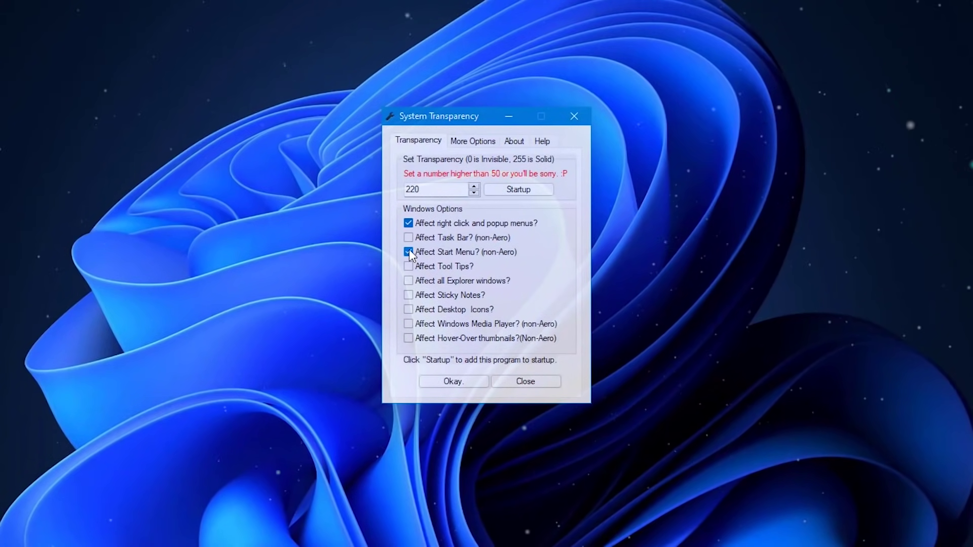
pyautogui.click(413, 239)
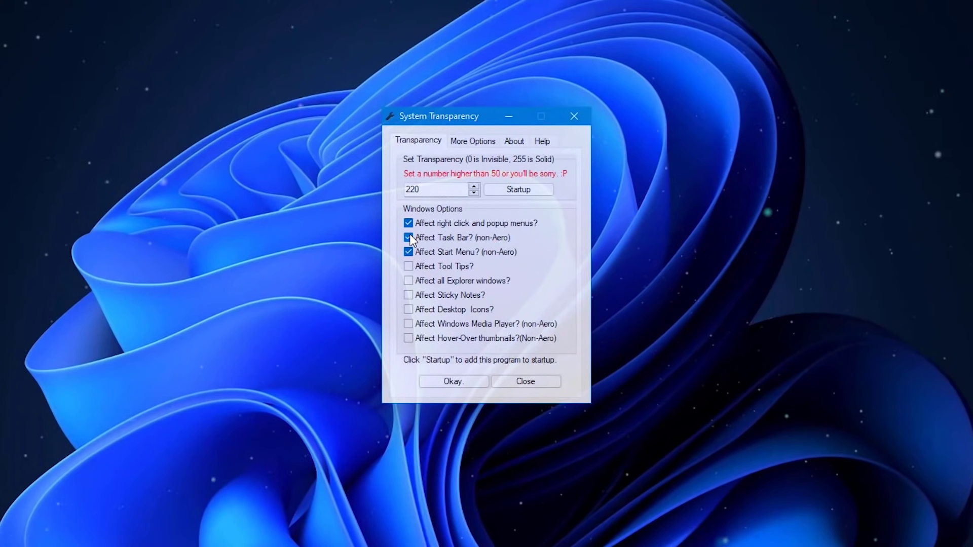
pyautogui.click(408, 281)
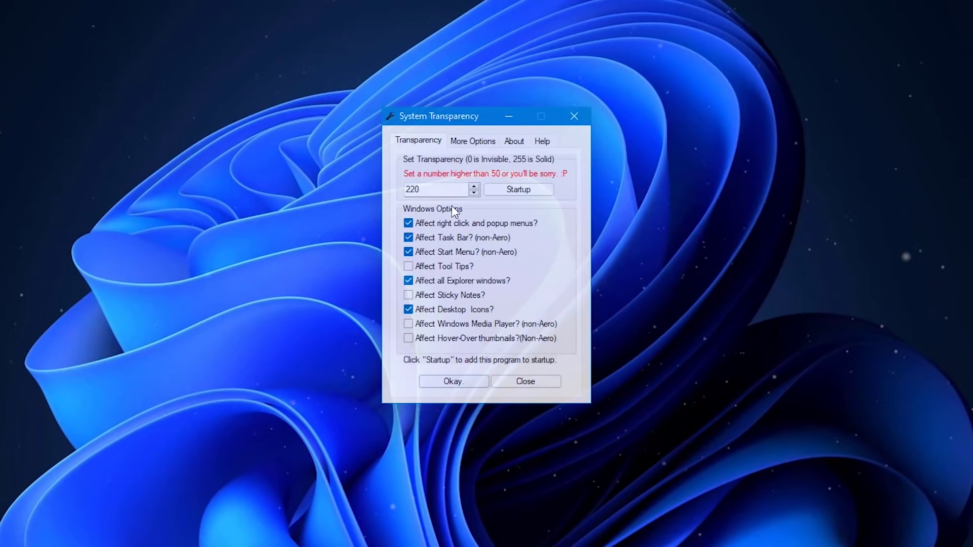
# Step: Add System Transparency to startup and accept its transparency settings
pyautogui.click(521, 192)
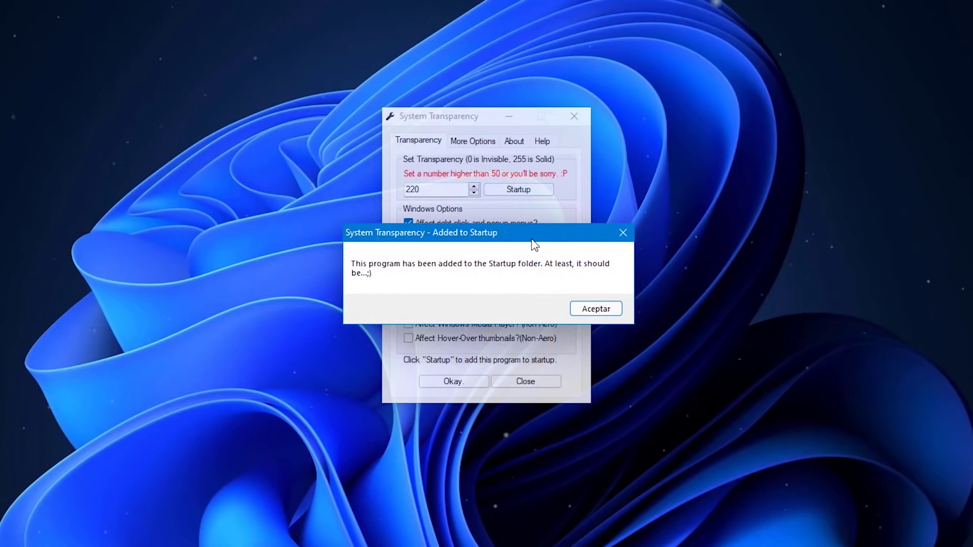
pyautogui.click(601, 308)
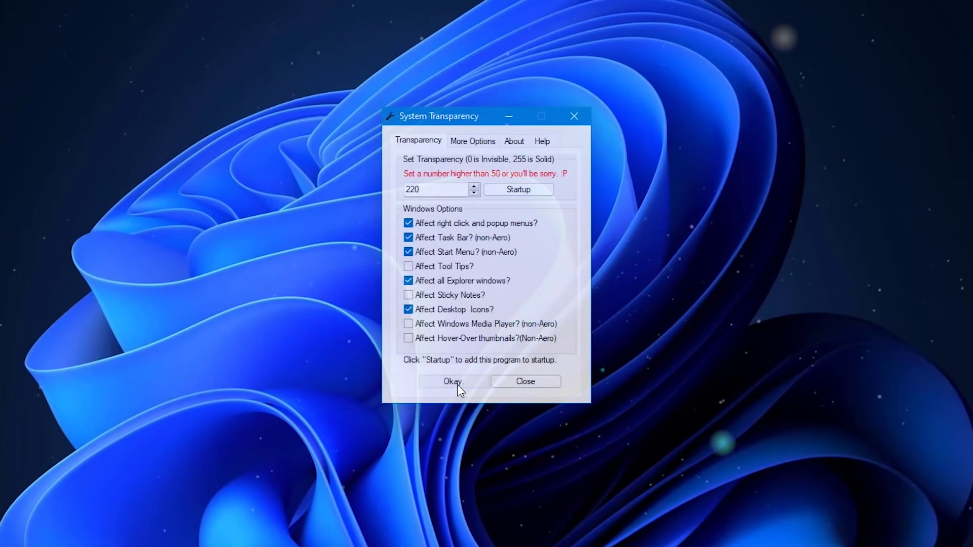
pyautogui.click(458, 384)
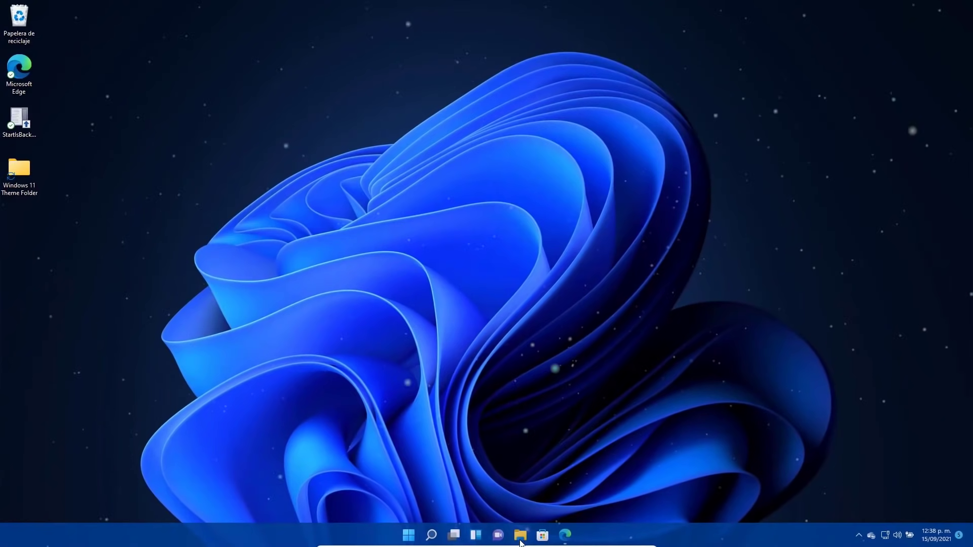
# Step: Open a File Explorer window, make it taller and reposition it over the wallpaper to check its transparency
pyautogui.press('super+e')
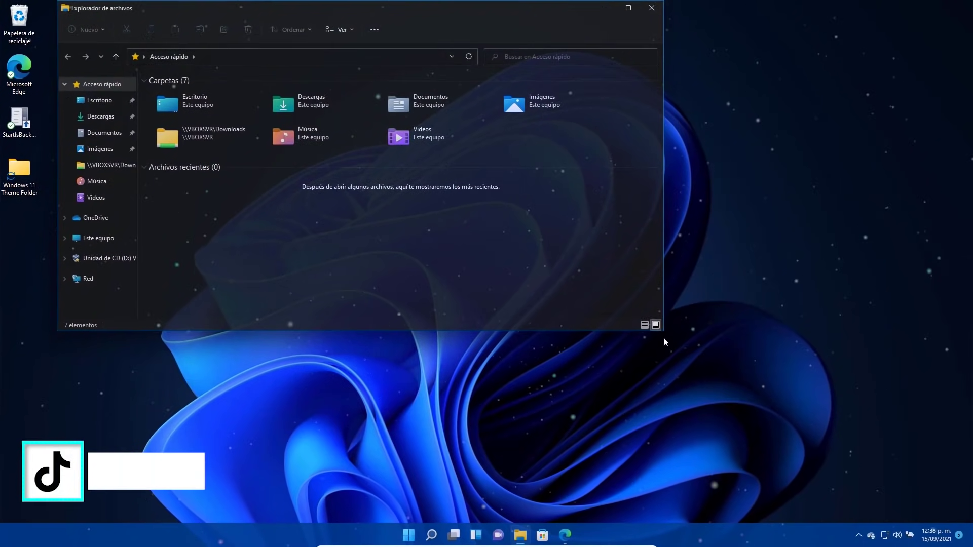
pyautogui.moveTo(662, 330); pyautogui.dragTo(584, 448)
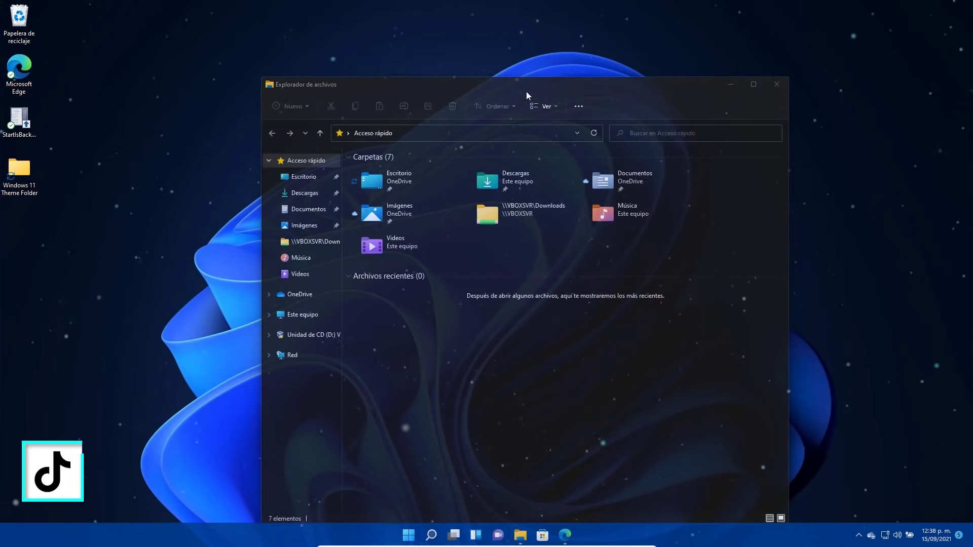
pyautogui.moveTo(526, 93); pyautogui.dragTo(474, 40)
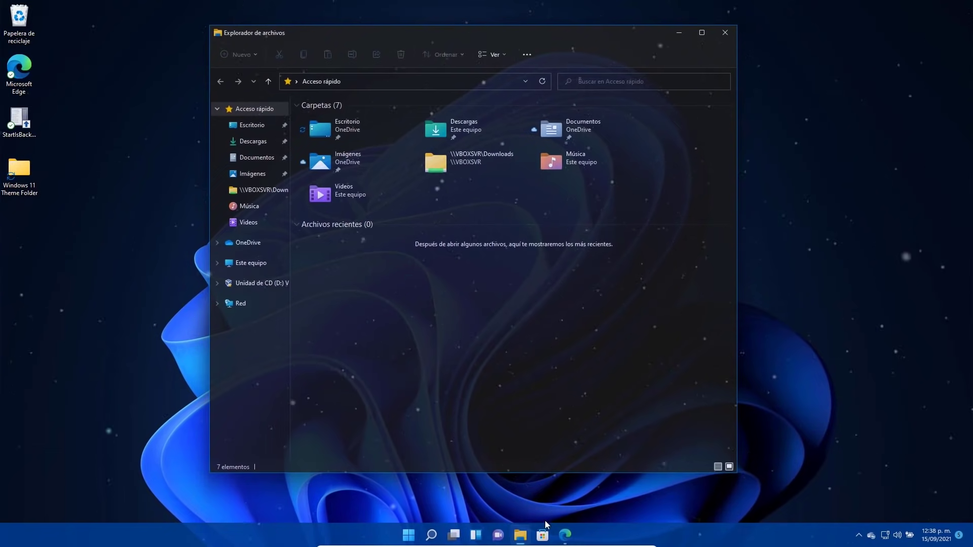
# Step: Bring up the StartIsBack web page in Edge, then move and widen the File Explorer window over it to check the transparency
pyautogui.click(562, 540)
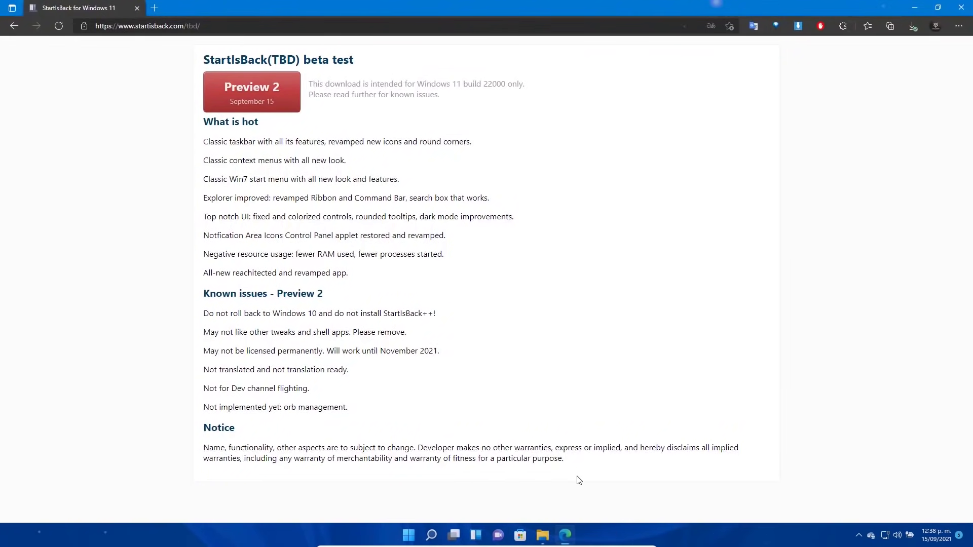
pyautogui.click(543, 536)
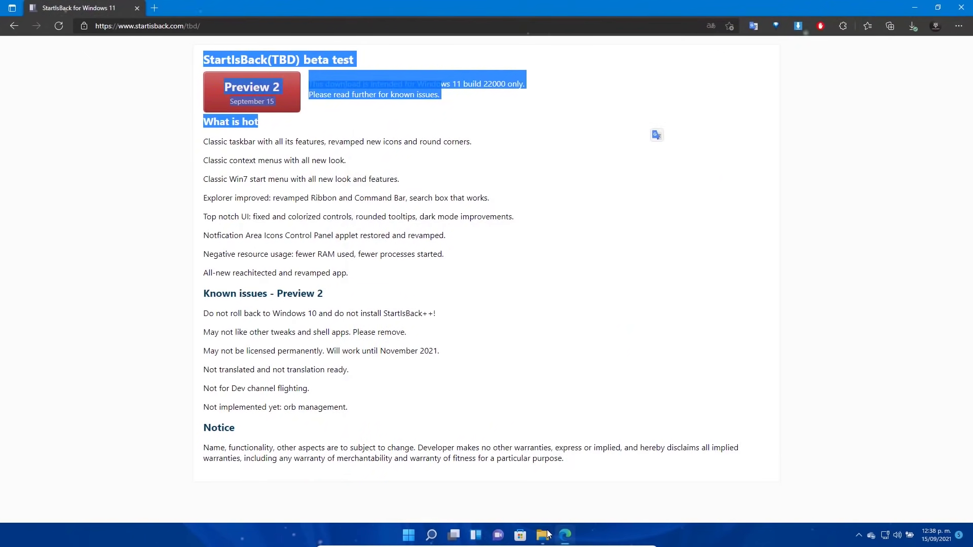
pyautogui.click(545, 535)
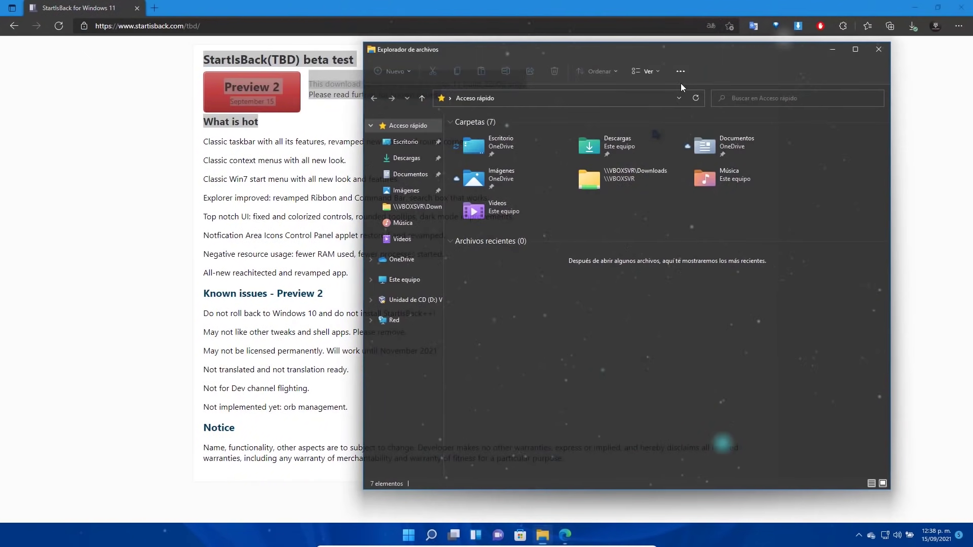
pyautogui.moveTo(701, 45); pyautogui.dragTo(702, 52)
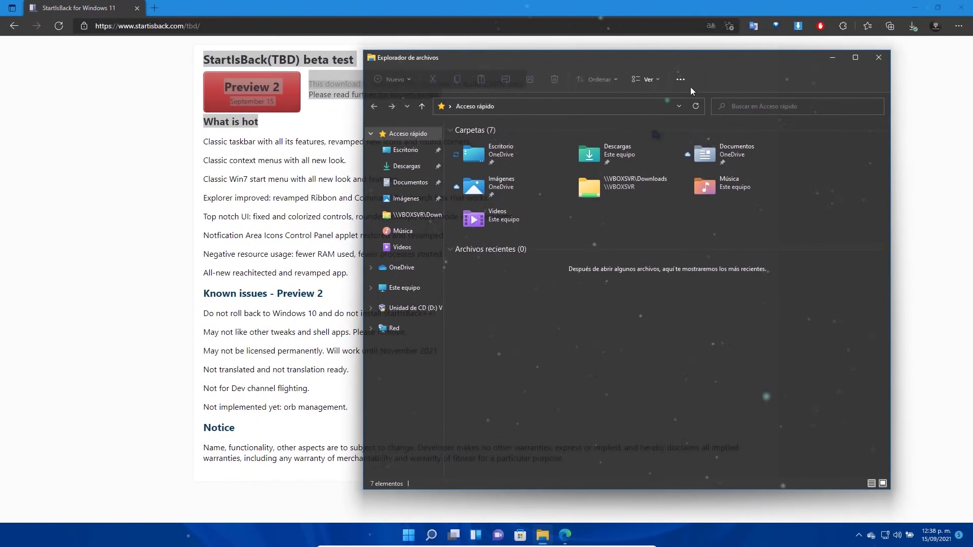
pyautogui.moveTo(658, 57); pyautogui.dragTo(420, 44)
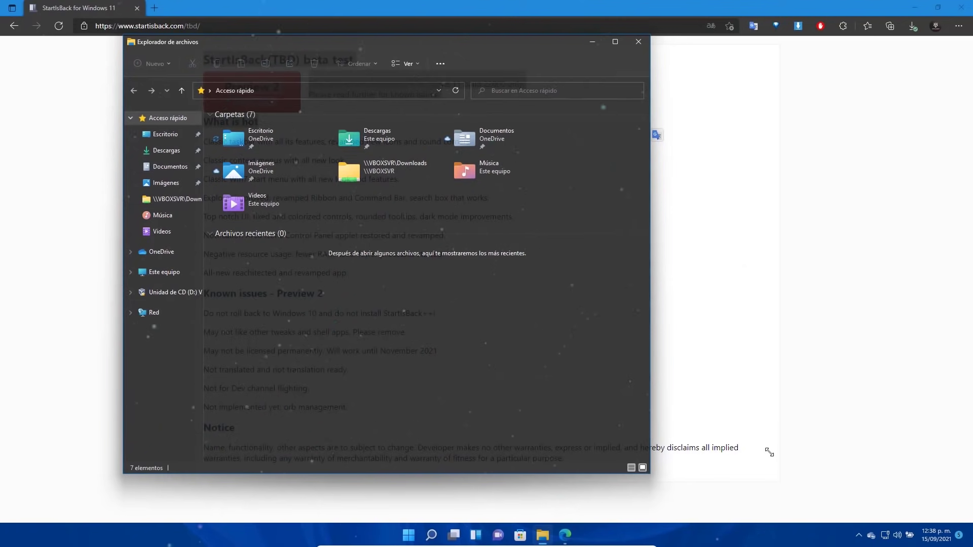
pyautogui.moveTo(769, 452); pyautogui.dragTo(768, 451)
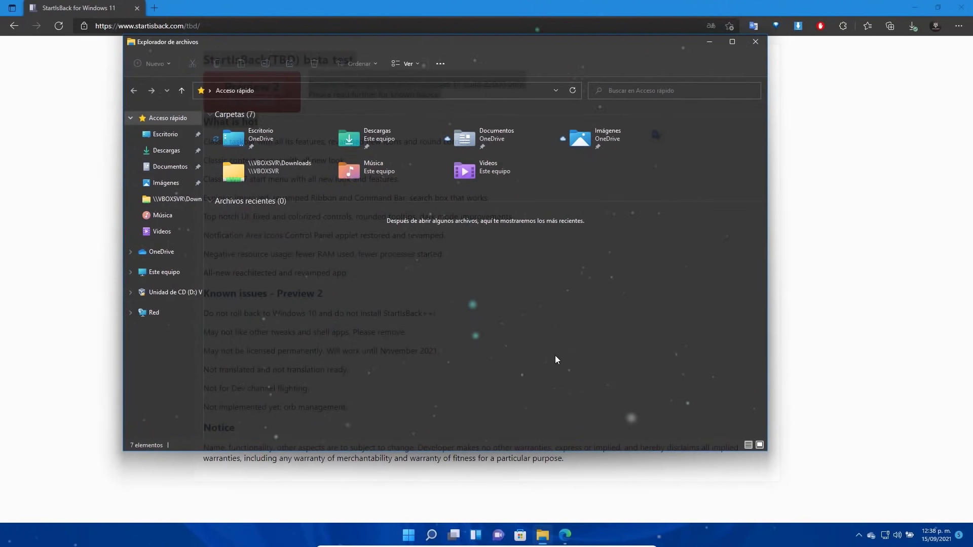
pyautogui.moveTo(560, 42); pyautogui.dragTo(568, 65)
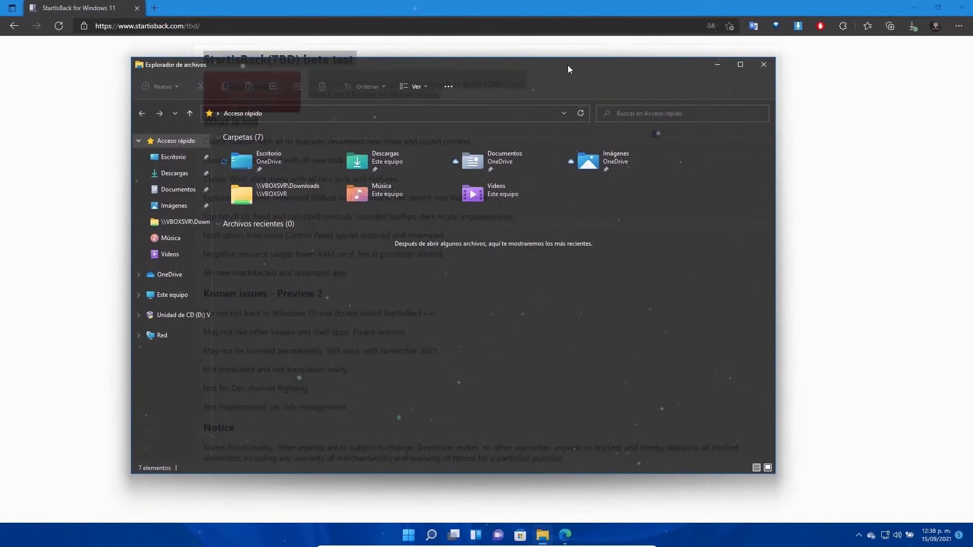
# Step: Reopen System Transparency's Setup and Info window to review the transparency settings, then close it without changes
pyautogui.click(858, 536)
pyautogui.rightClick(869, 509)
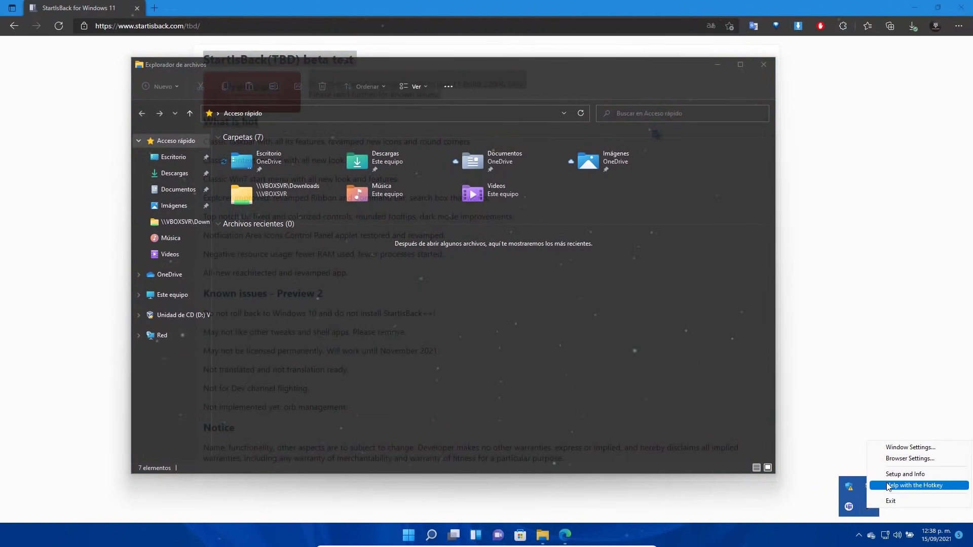
pyautogui.click(899, 472)
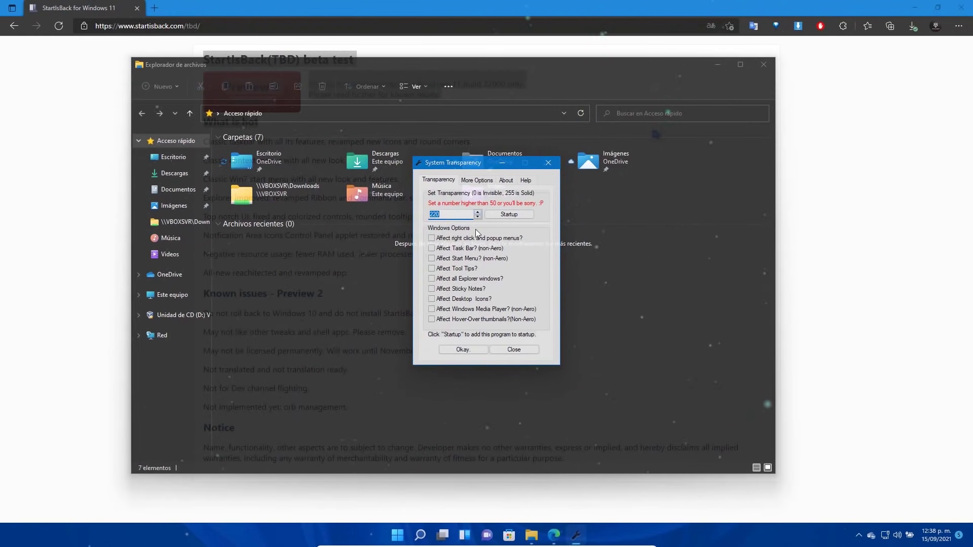
pyautogui.click(548, 163)
# Step: Minimize the Edge window and move the File Explorer window around over the wallpaper to examine its transparency
pyautogui.moveTo(587, 69); pyautogui.dragTo(655, 50)
pyautogui.click(923, 16)
pyautogui.click(915, 7)
pyautogui.moveTo(621, 46); pyautogui.dragTo(542, 50)
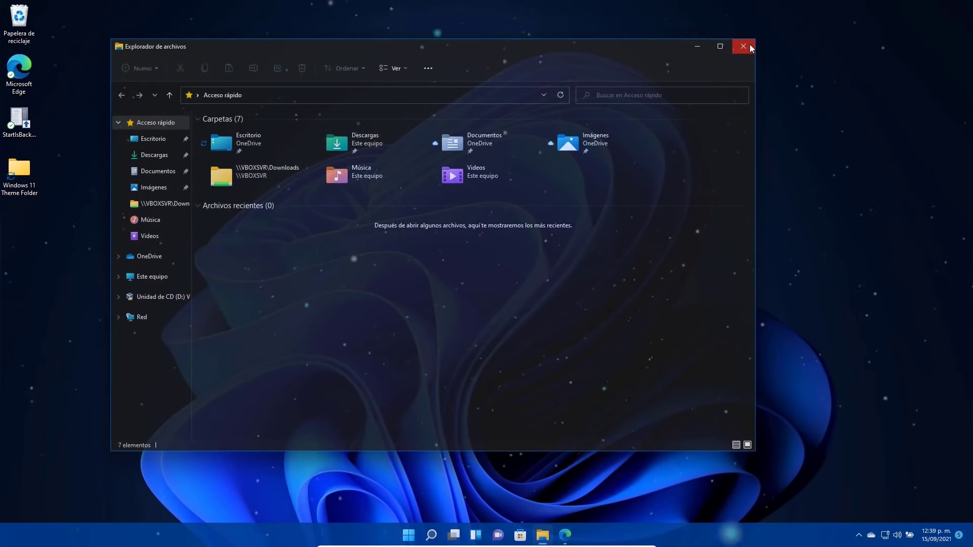
pyautogui.moveTo(523, 46); pyautogui.dragTo(569, 53)
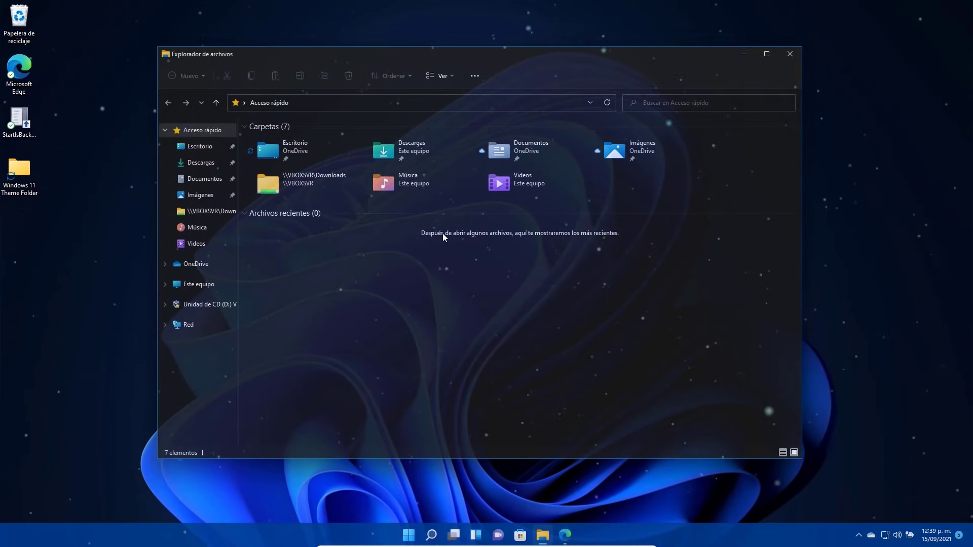
# Step: Review the browser options and the main transparency settings in System Transparency's Setup and Info window, then close it
pyautogui.click(858, 535)
pyautogui.rightClick(865, 515)
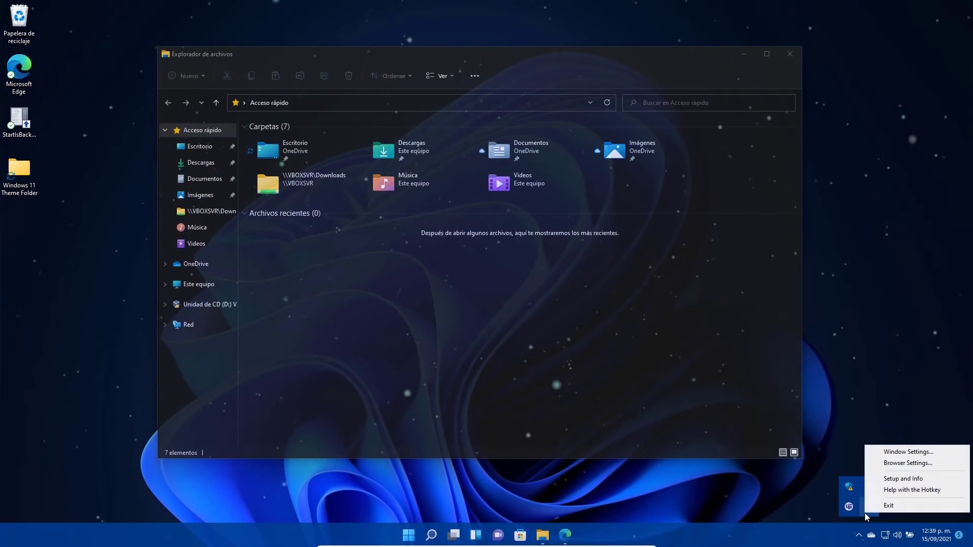
pyautogui.click(903, 478)
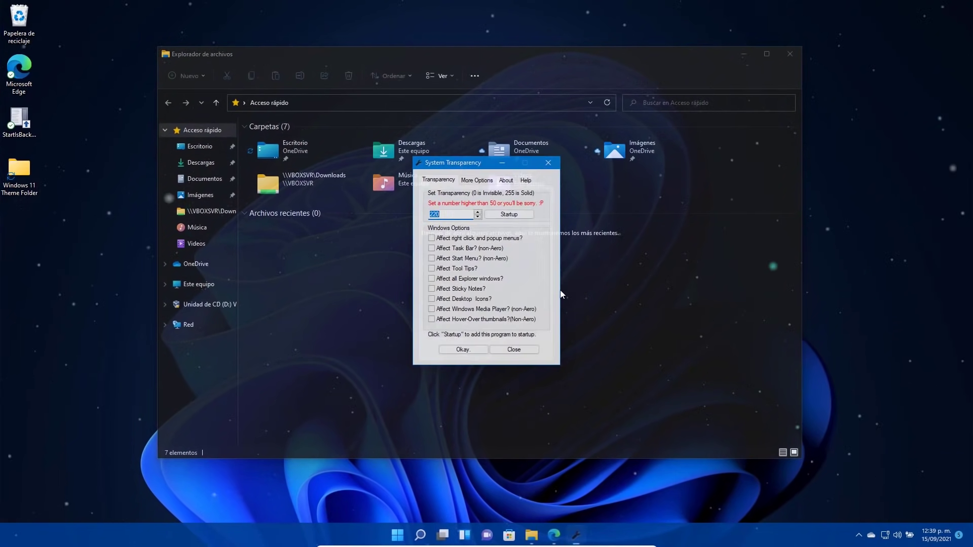
pyautogui.click(485, 180)
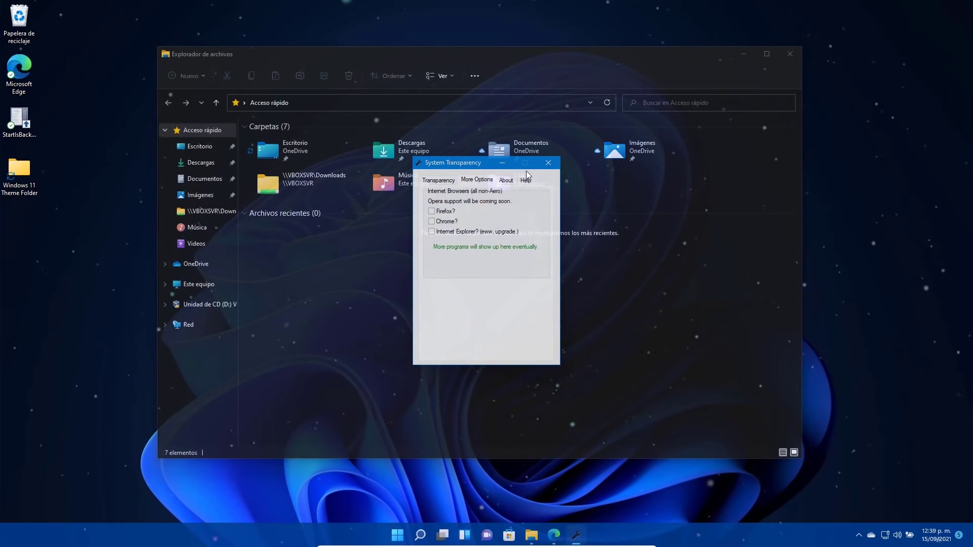
pyautogui.click(438, 178)
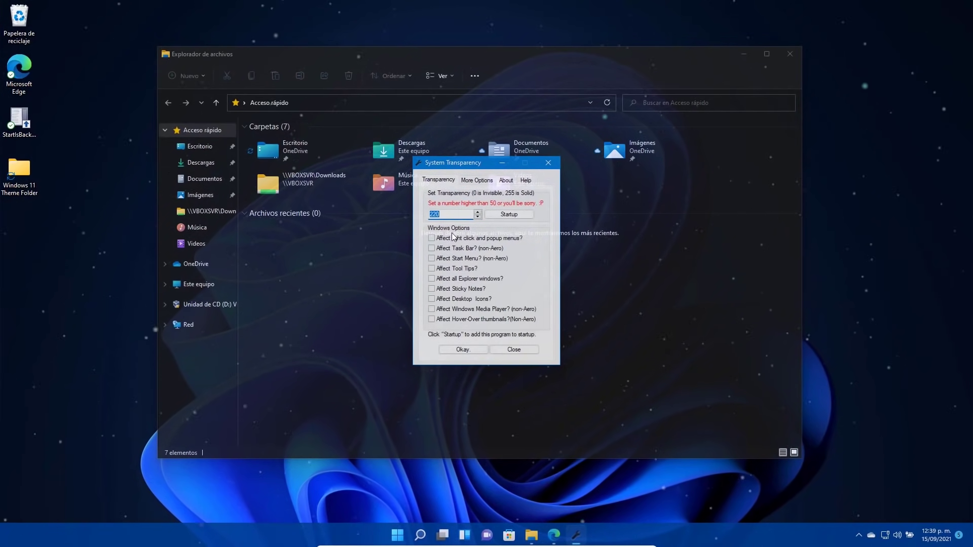
pyautogui.click(544, 165)
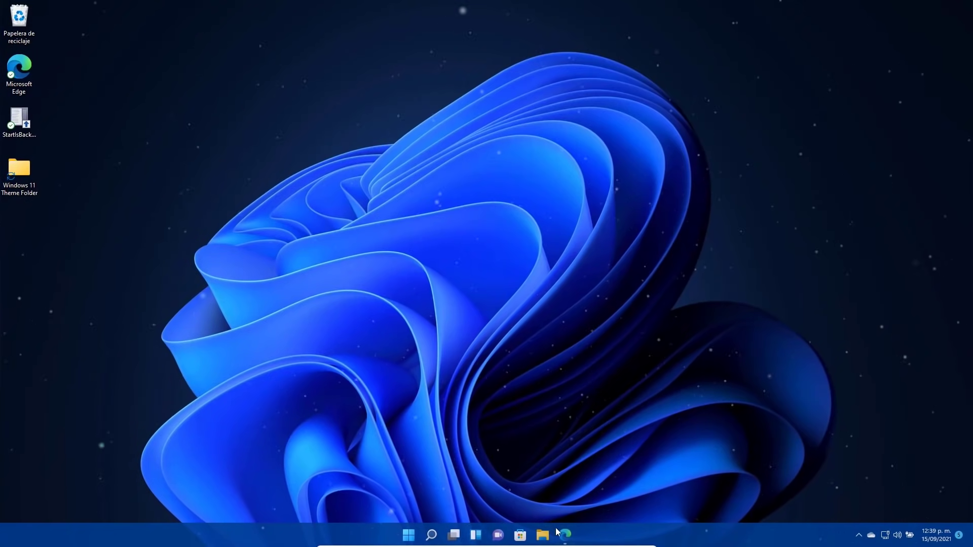
# Step: Bring up the StartIsBack beta download page in Edge to review its features and known issues, and minimize the browser
pyautogui.click(563, 534)
pyautogui.click(695, 186)
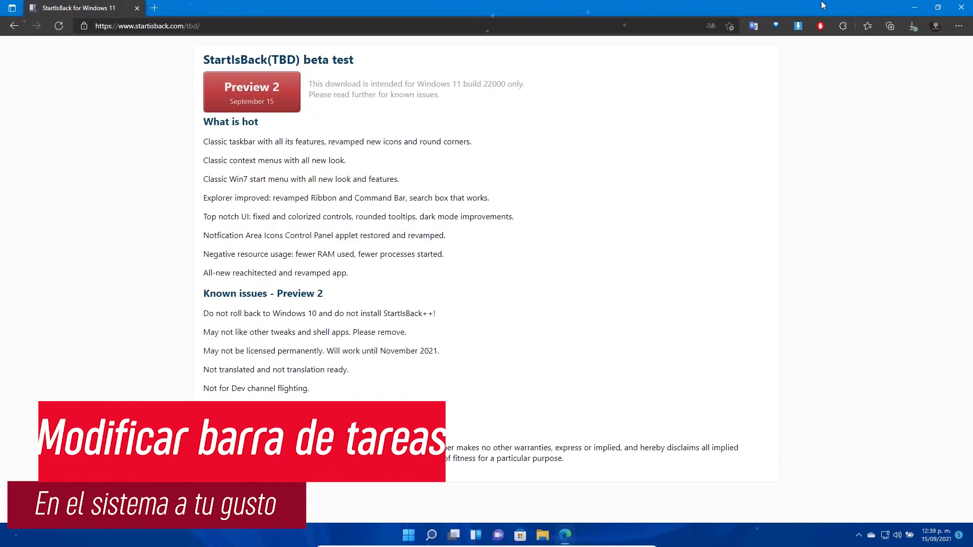
pyautogui.click(913, 7)
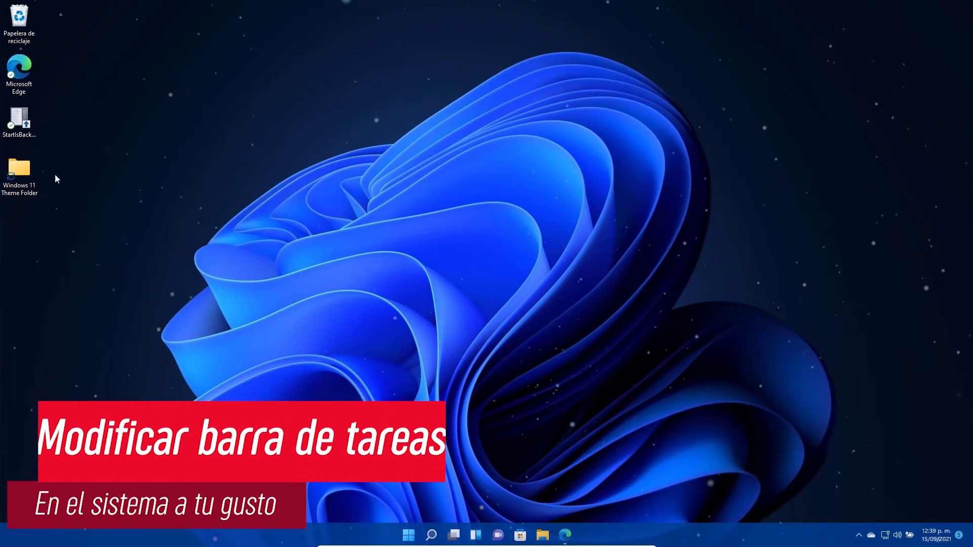
# Step: Install StartIsBack from its desktop installer for the current account only and apply the Proper Windows 11 theme
pyautogui.doubleClick(19, 118)
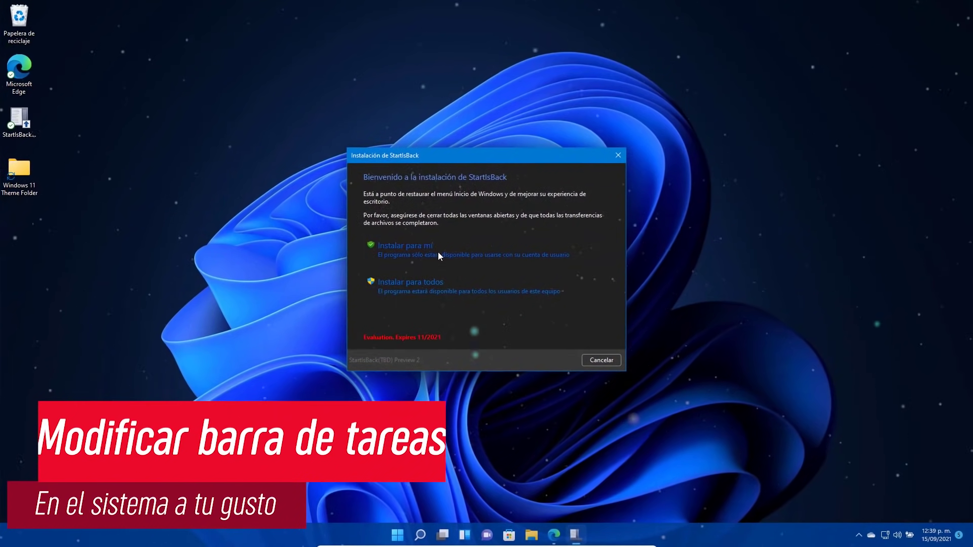
pyautogui.click(418, 239)
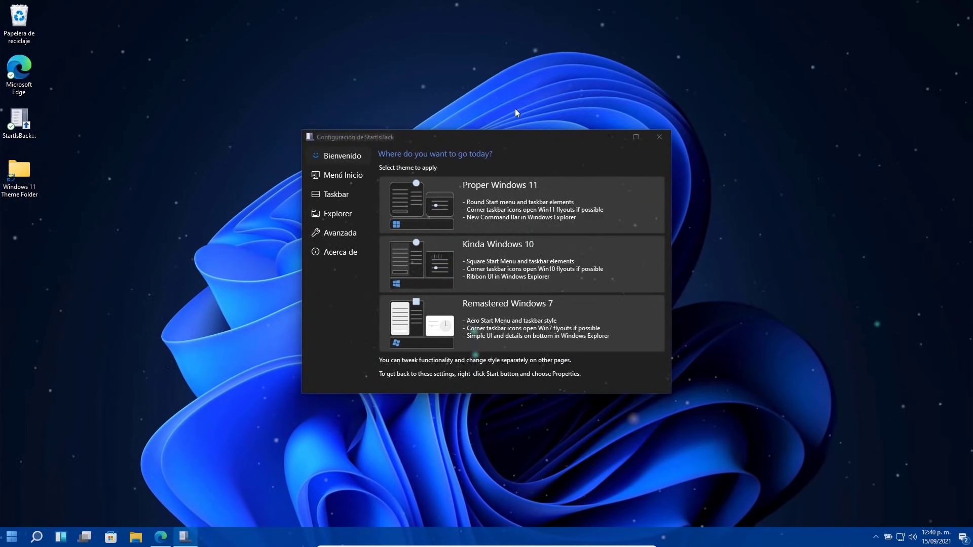
pyautogui.click(480, 202)
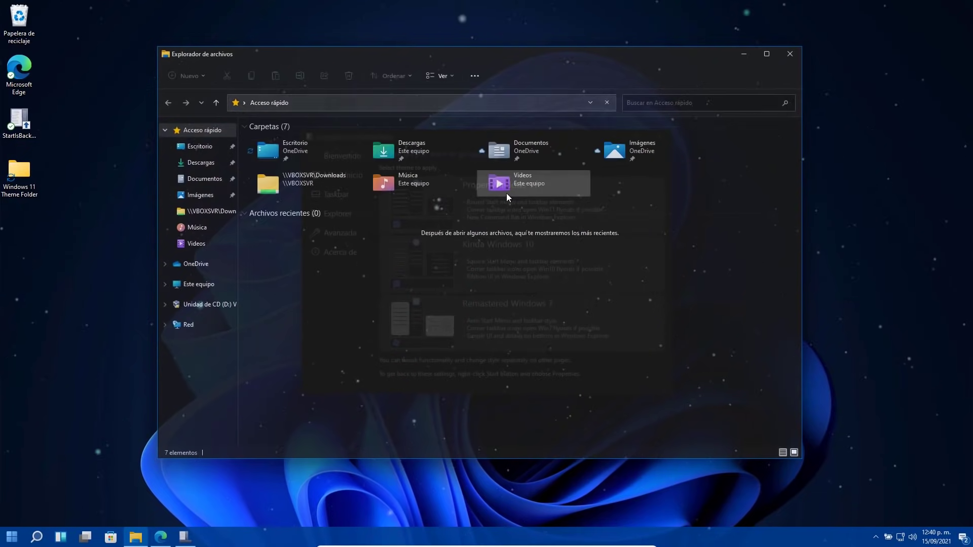
pyautogui.click(744, 54)
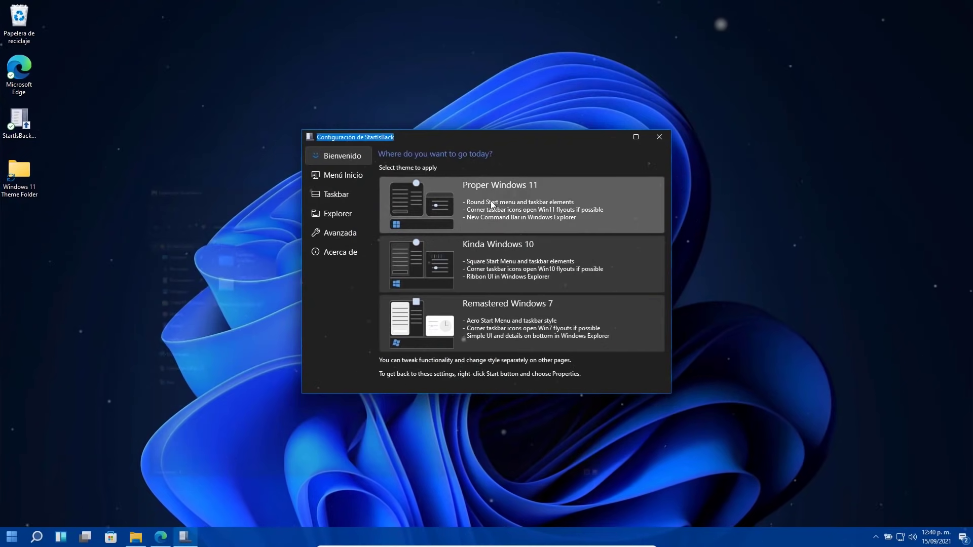
# Step: Try the Remastered Windows 7 and Kinda Windows 10 themes, opening the Start menu to preview each one
pyautogui.click(488, 315)
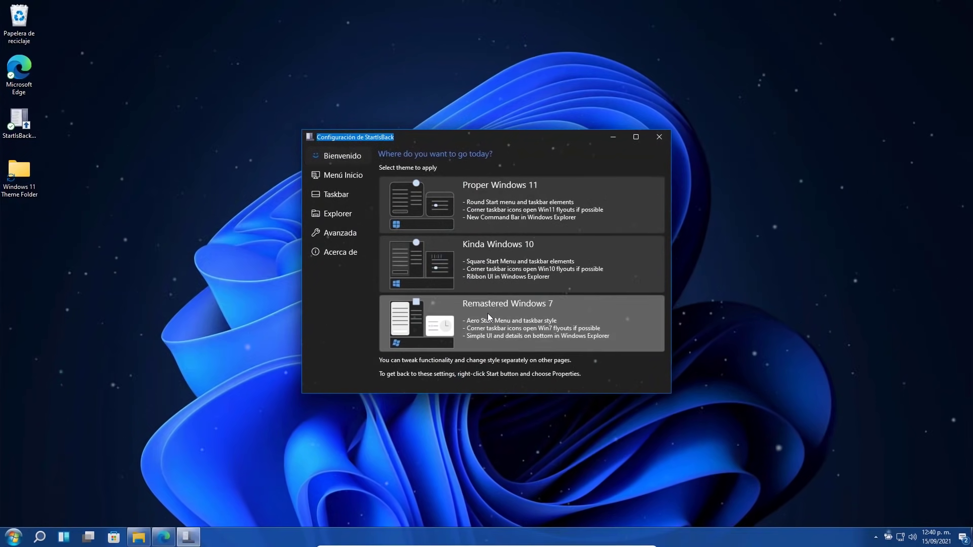
pyautogui.click(11, 537)
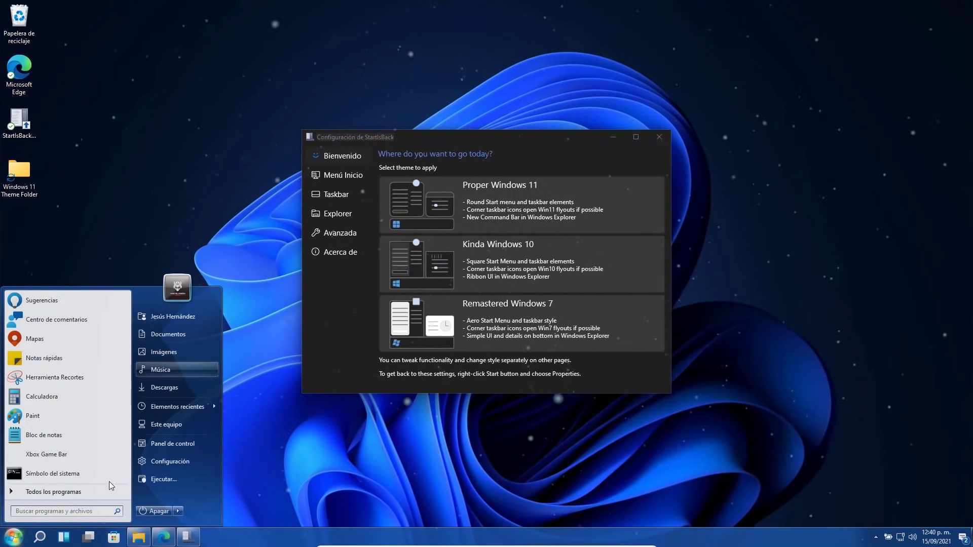
pyautogui.click(491, 275)
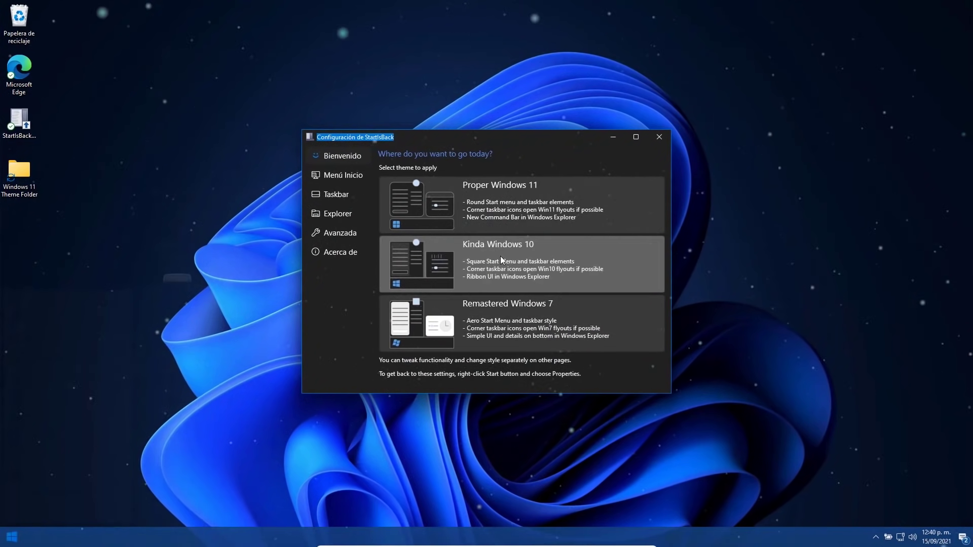
pyautogui.click(8, 538)
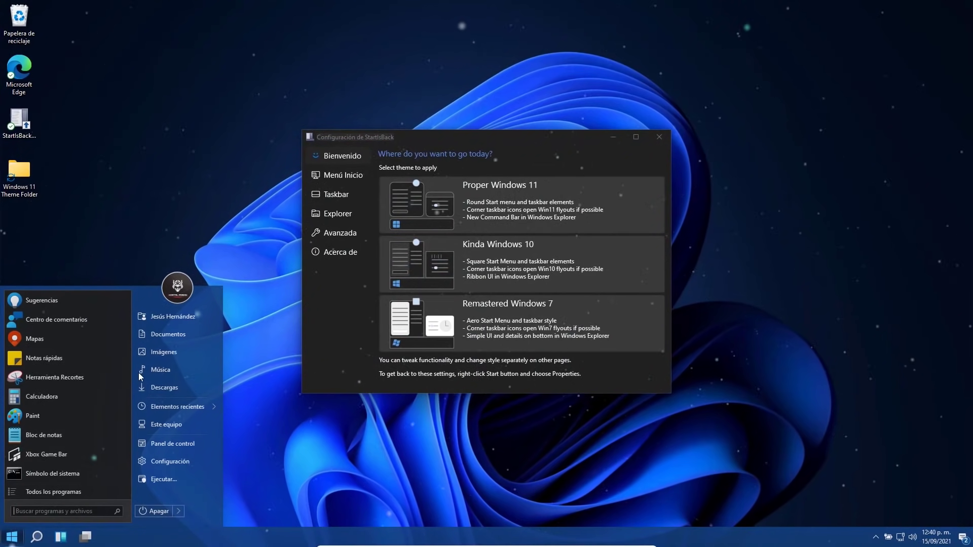
# Step: Apply the Proper Windows 11 theme and check how its Start menu looks
pyautogui.click(493, 214)
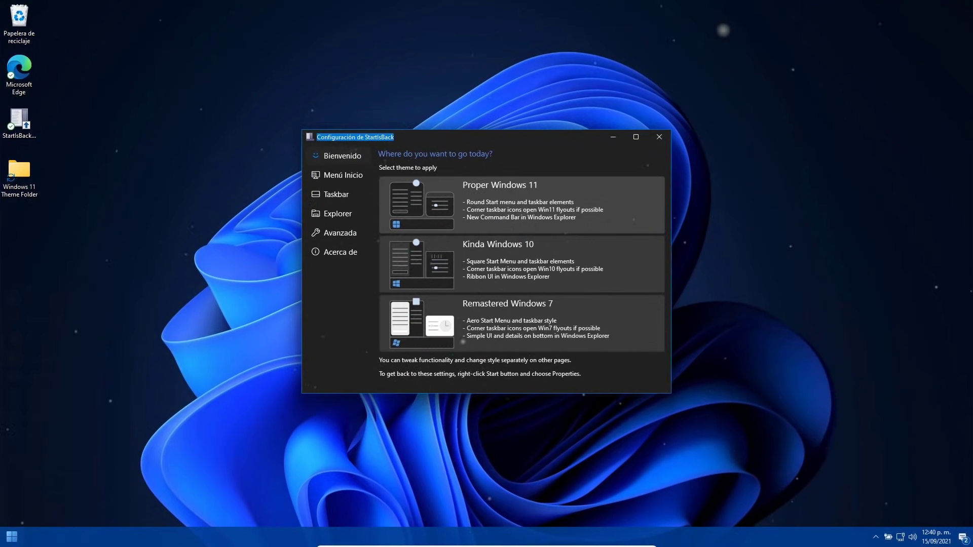
pyautogui.click(11, 538)
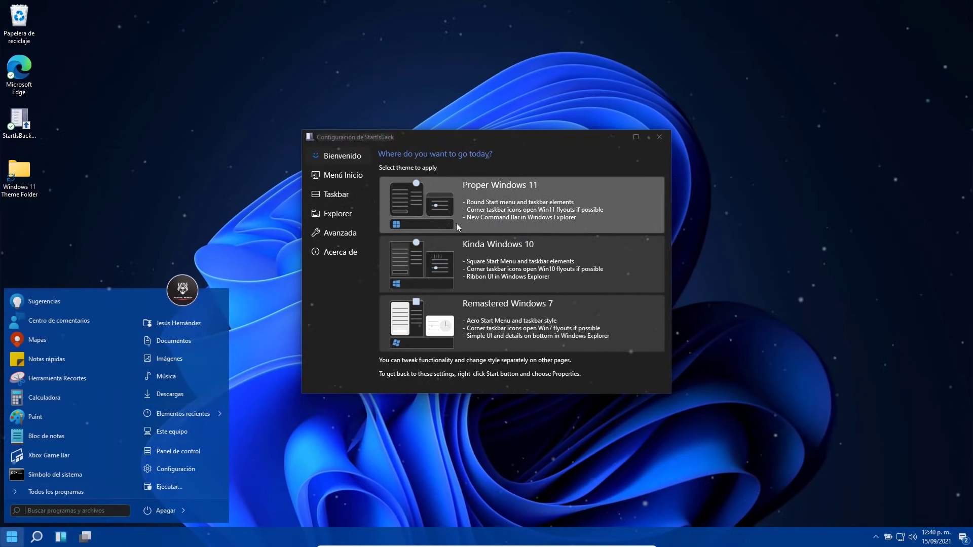
pyautogui.click(470, 210)
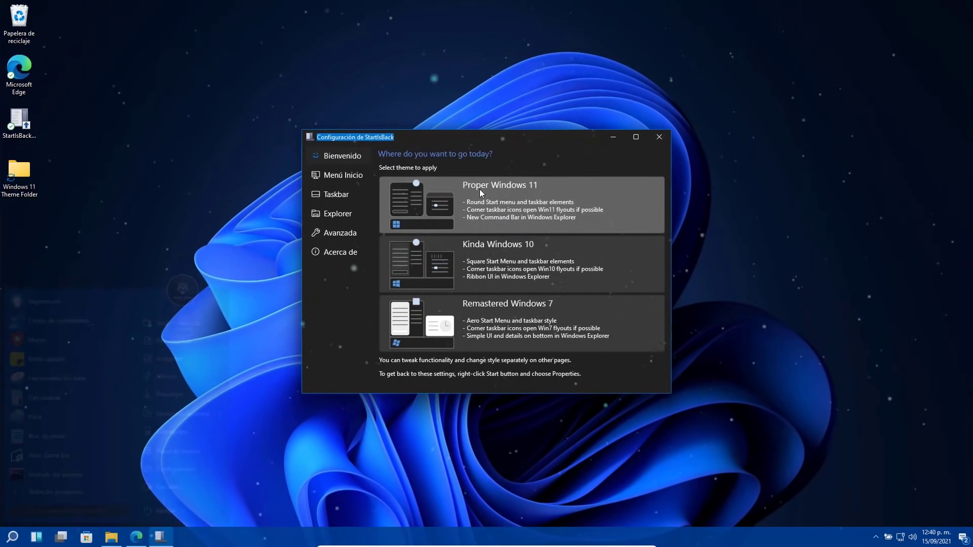
pyautogui.click(479, 190)
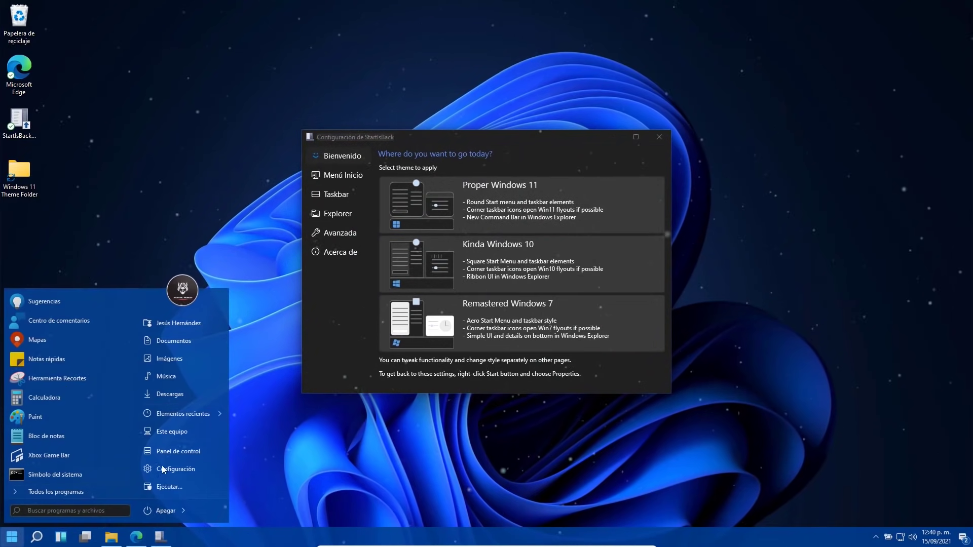
pyautogui.click(489, 197)
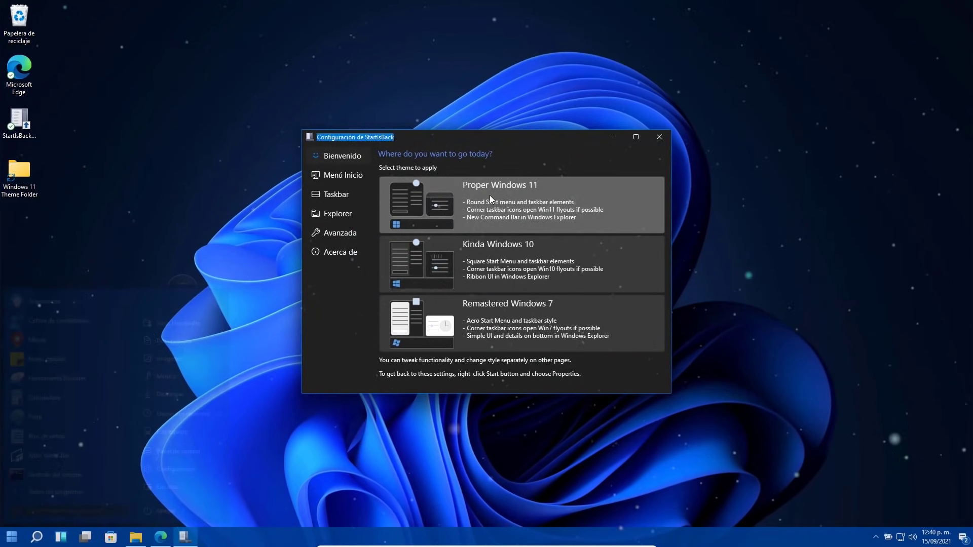
# Step: Disable the StartIsBack start menu to view the original Windows 11 Start menu, and enable it again
pyautogui.click(343, 175)
pyautogui.click(652, 174)
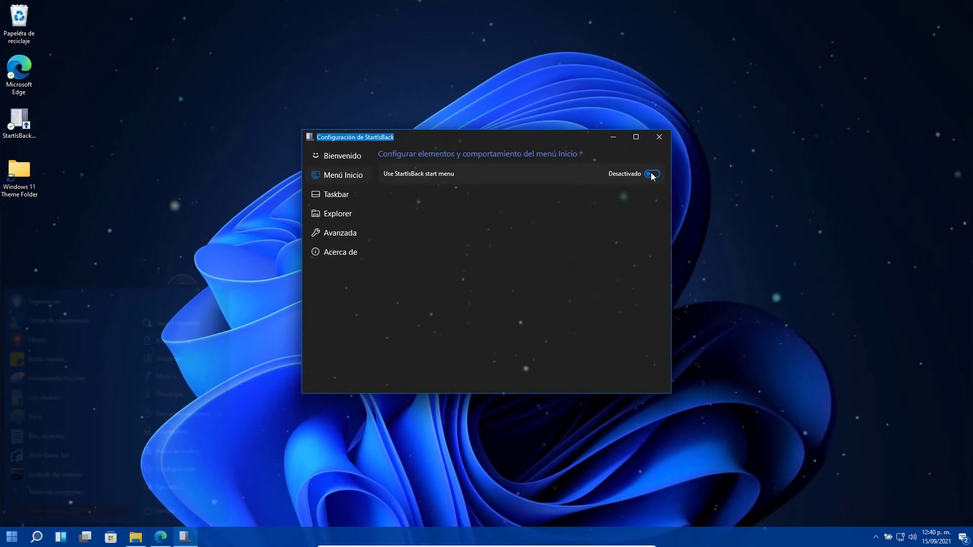
pyautogui.click(11, 537)
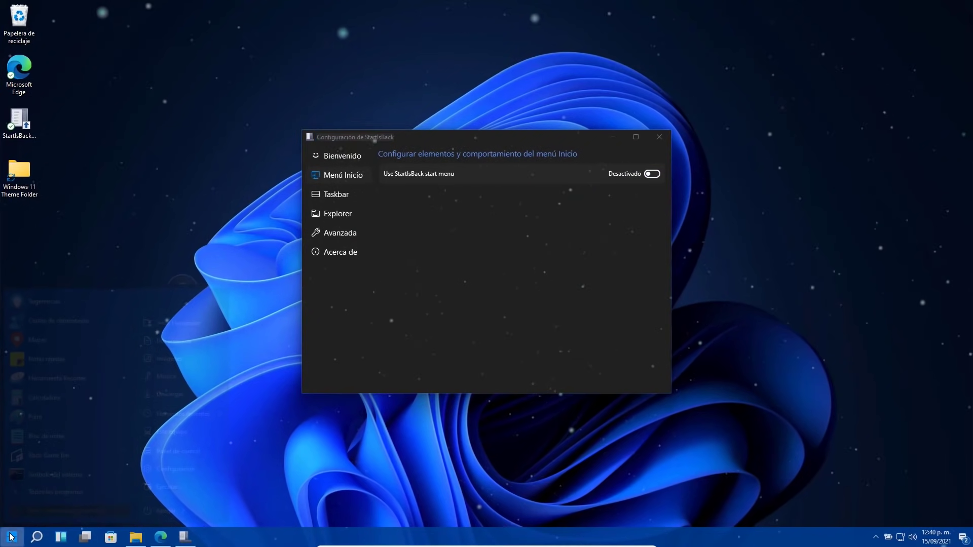
pyautogui.click(11, 536)
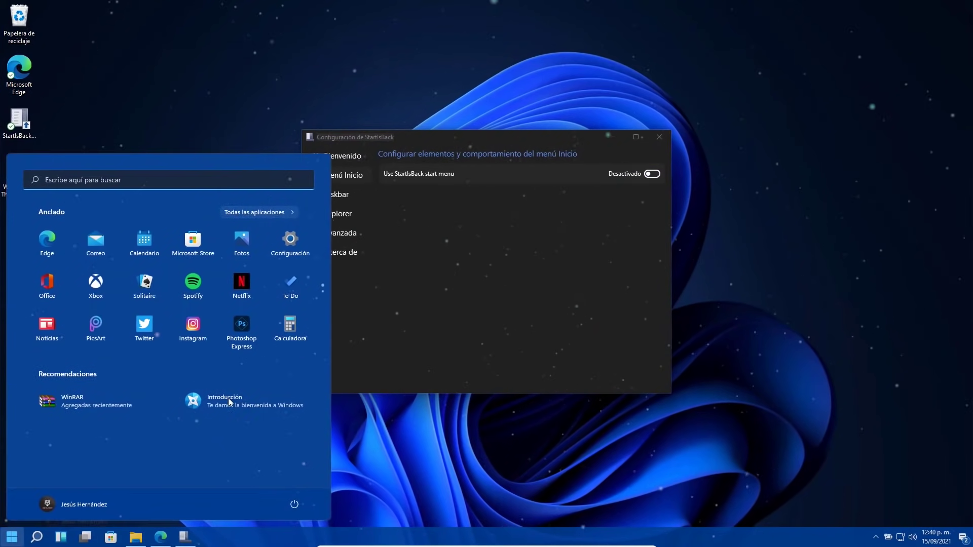
pyautogui.click(467, 259)
pyautogui.click(654, 174)
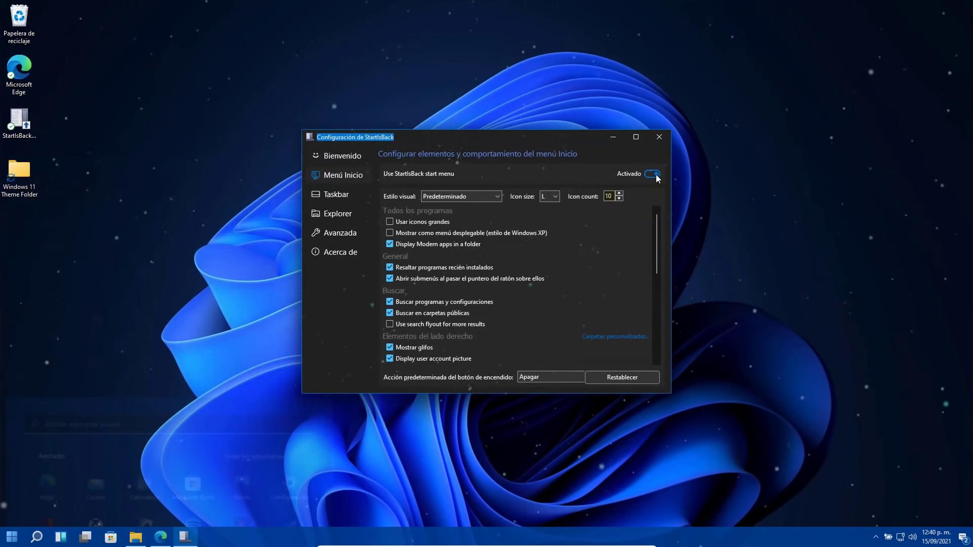
# Step: Look through the Start menu visual styles, and turn Display Modern apps in a folder off and on again
pyautogui.click(466, 198)
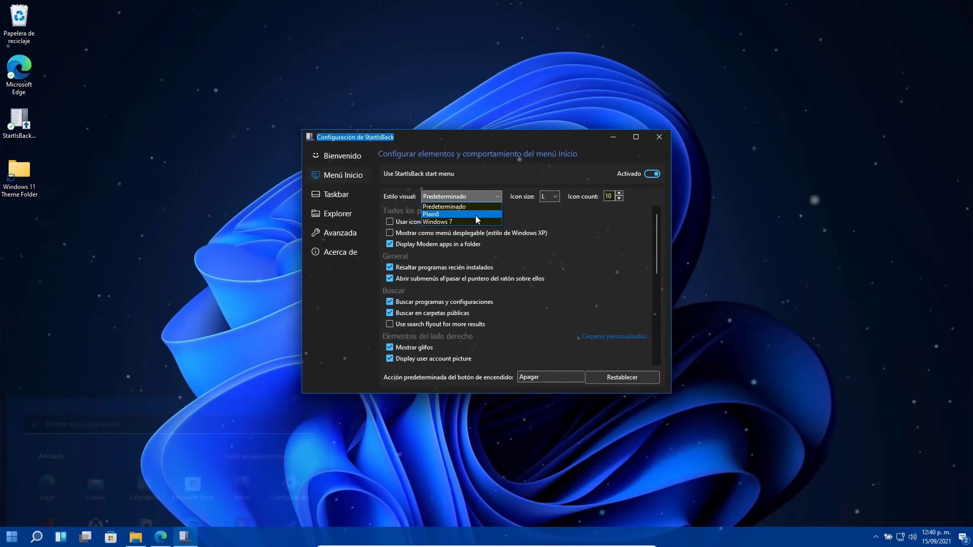
pyautogui.click(528, 217)
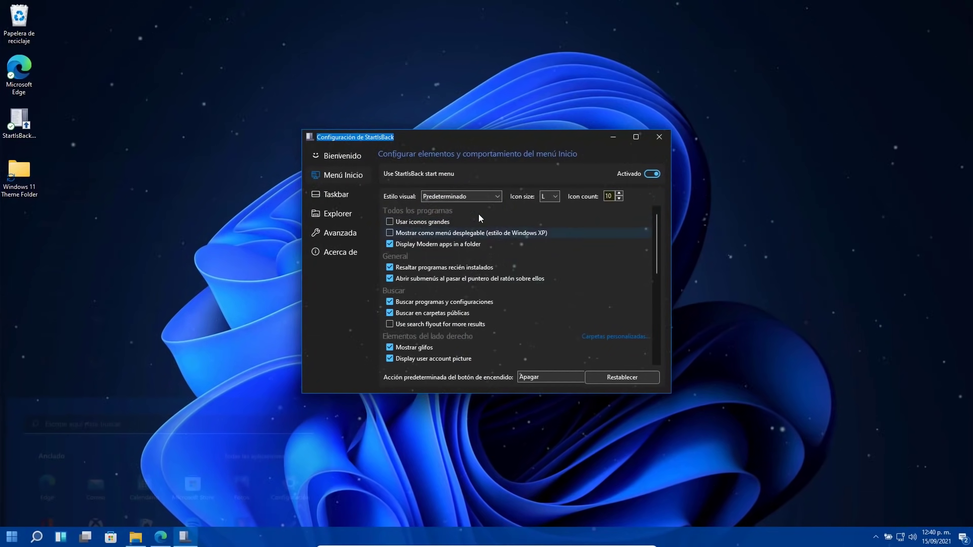
pyautogui.click(421, 243)
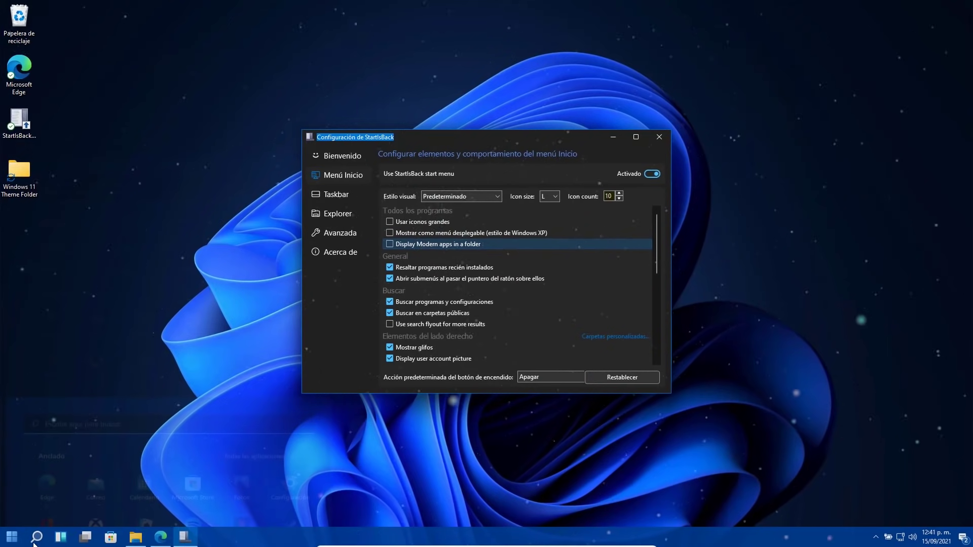
pyautogui.click(2, 540)
pyautogui.click(424, 242)
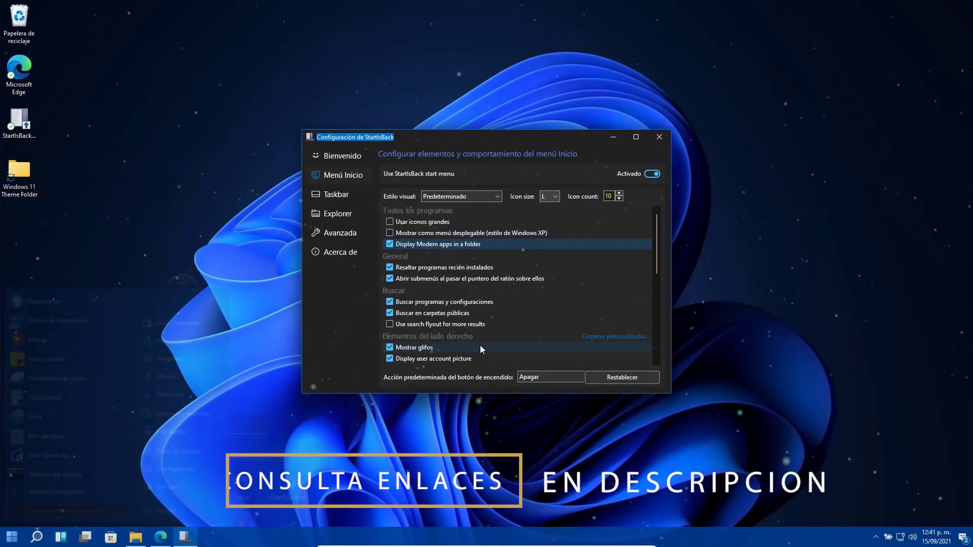
# Step: Review the full list of Start menu options, including which folders and system items are shown as links or menus
pyautogui.scroll(-1, 456, 329)
pyautogui.scroll(-1, 451, 294)
pyautogui.scroll(-4, 482, 333)
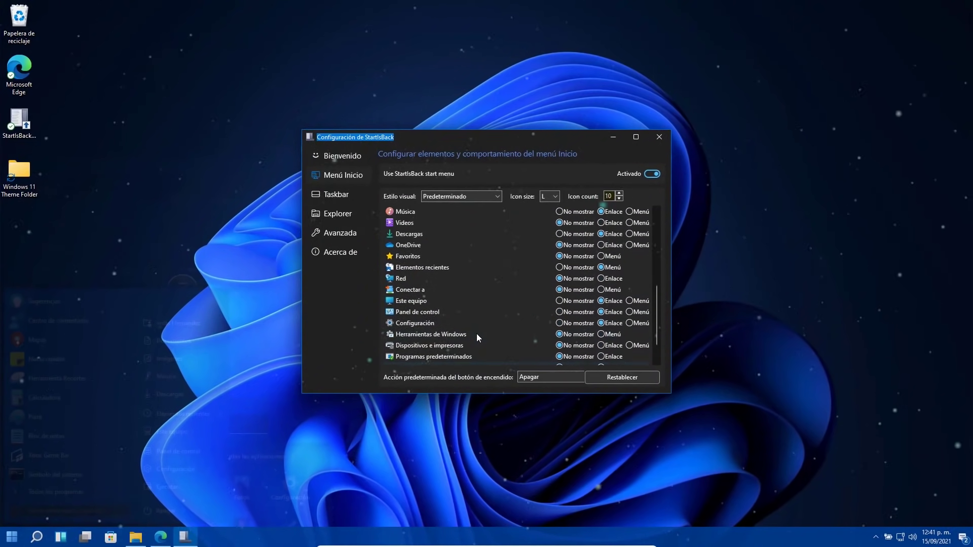
pyautogui.scroll(-1, 477, 332)
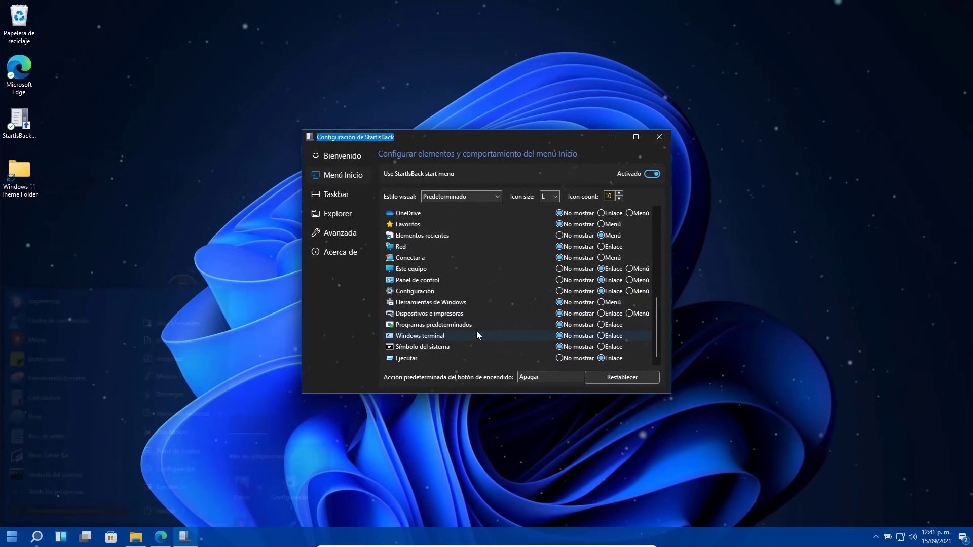
pyautogui.scroll(8, 434, 313)
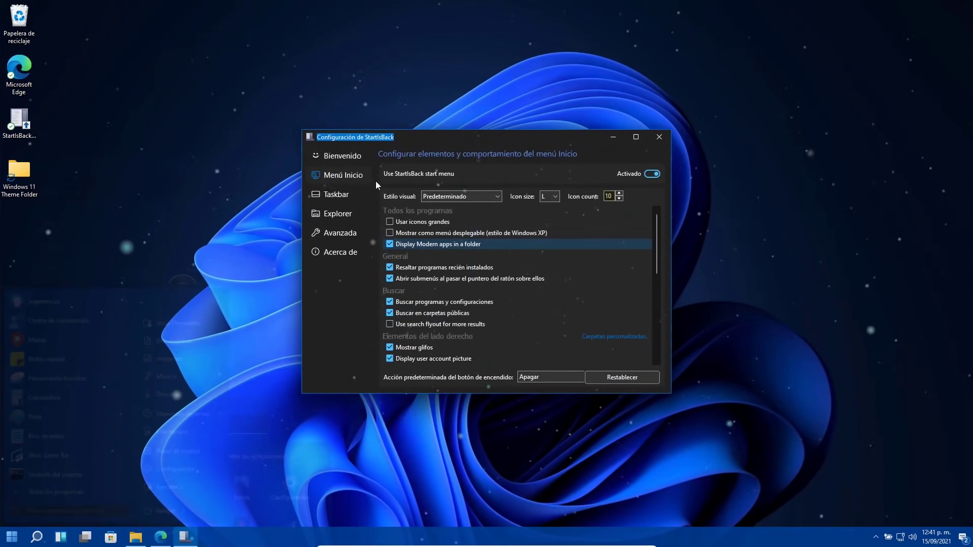
pyautogui.scroll(-2, 497, 320)
pyautogui.scroll(2, 494, 324)
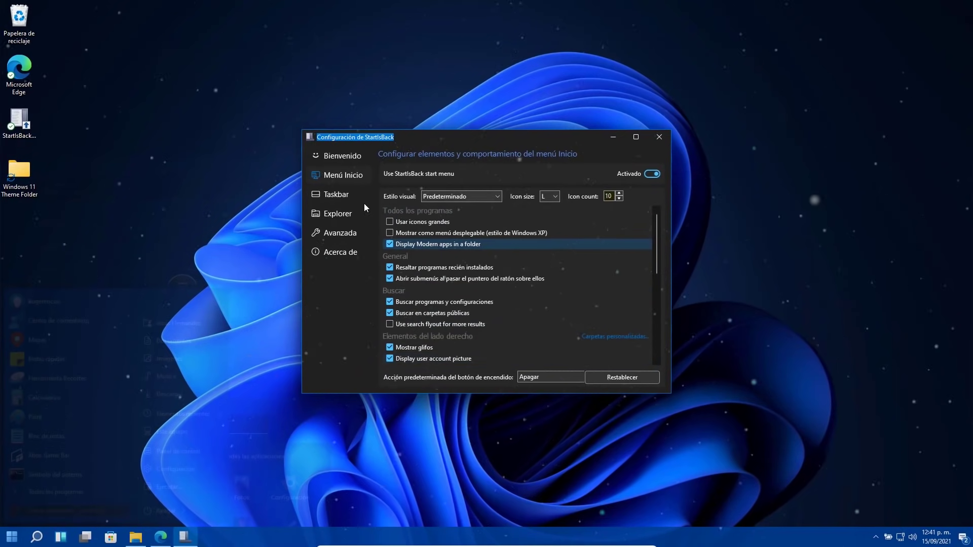
# Step: Try different Start button icons in the taskbar settings, choose the Windows 7 orb, and check it with the Start menu open
pyautogui.click(336, 194)
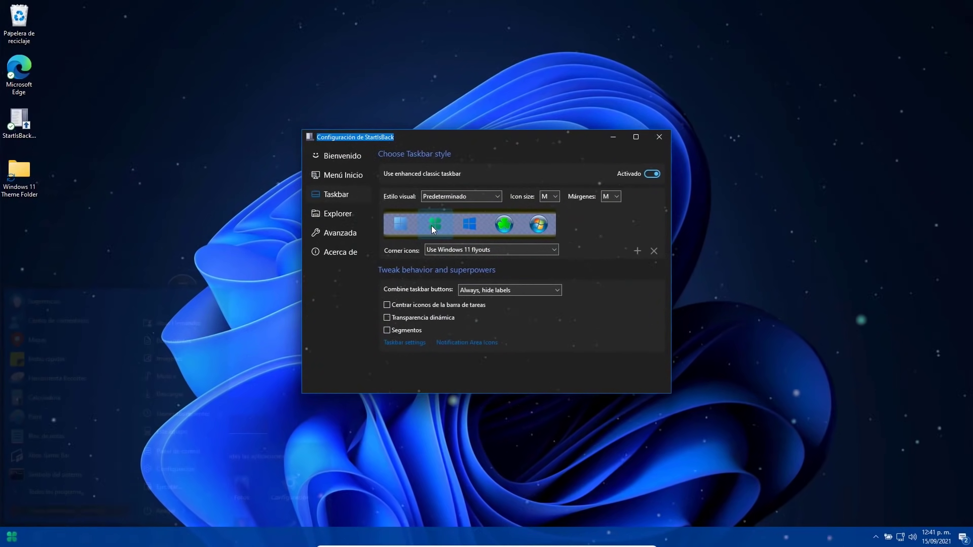
pyautogui.click(504, 229)
pyautogui.click(539, 225)
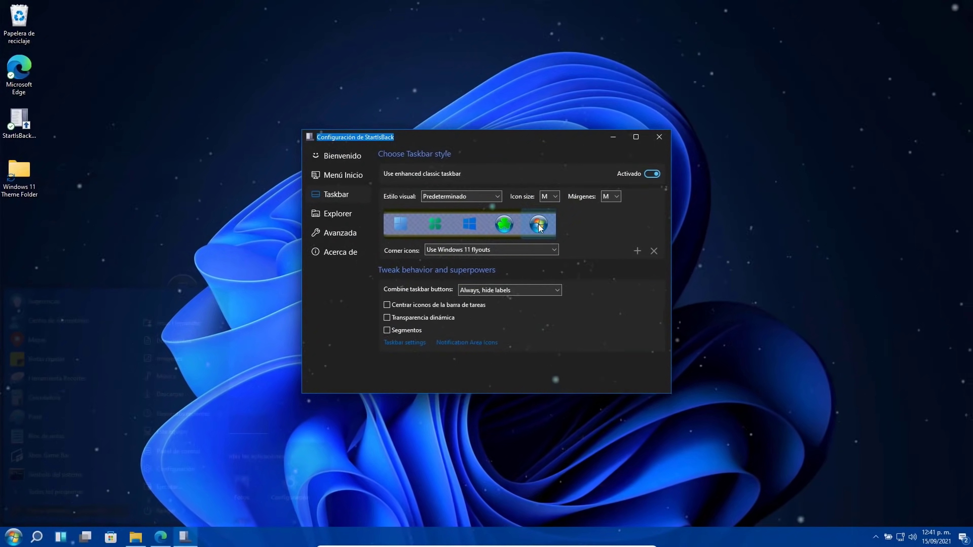
pyautogui.press('super')
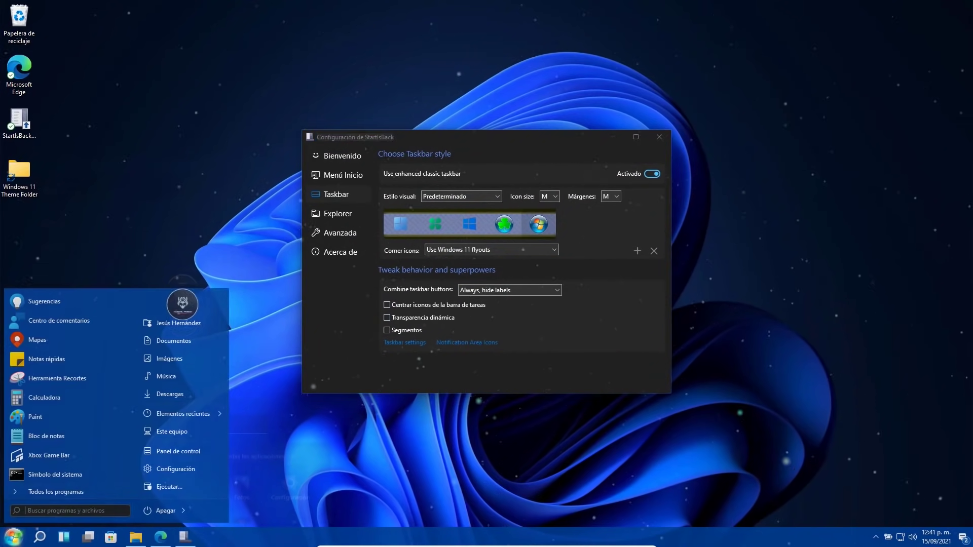
pyautogui.click(583, 233)
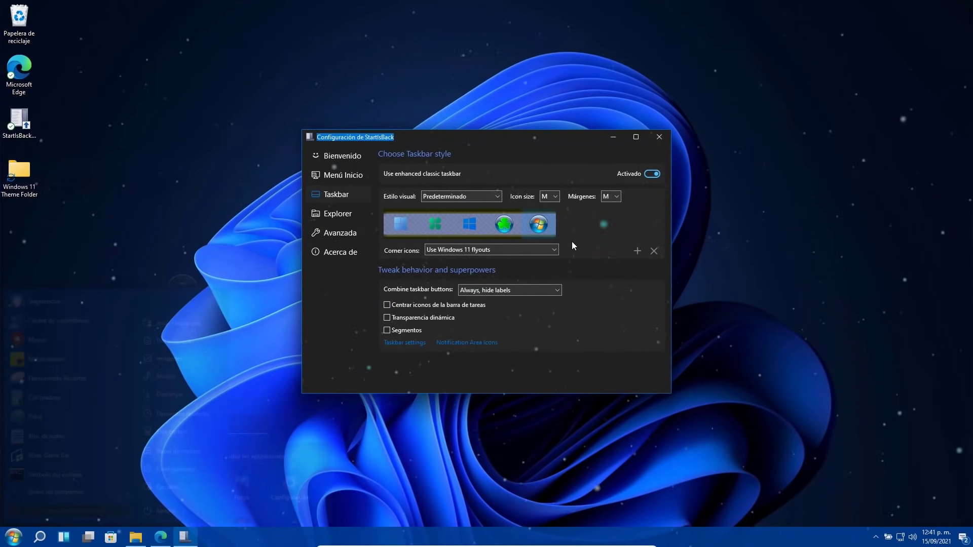
# Step: Look over the corner icon flyout choices, and enable Centrar iconos de la barra de tareas and Transparencia dinámica
pyautogui.click(537, 251)
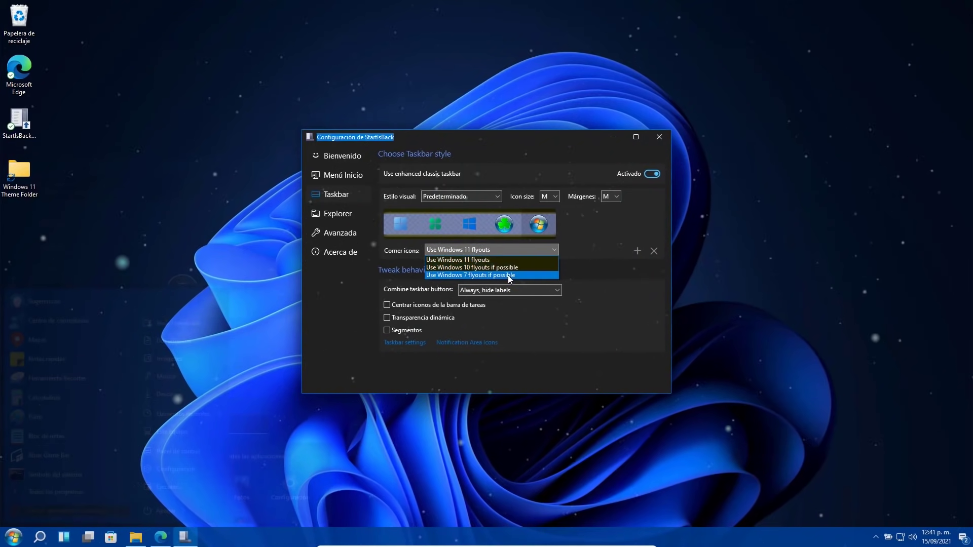
pyautogui.click(584, 220)
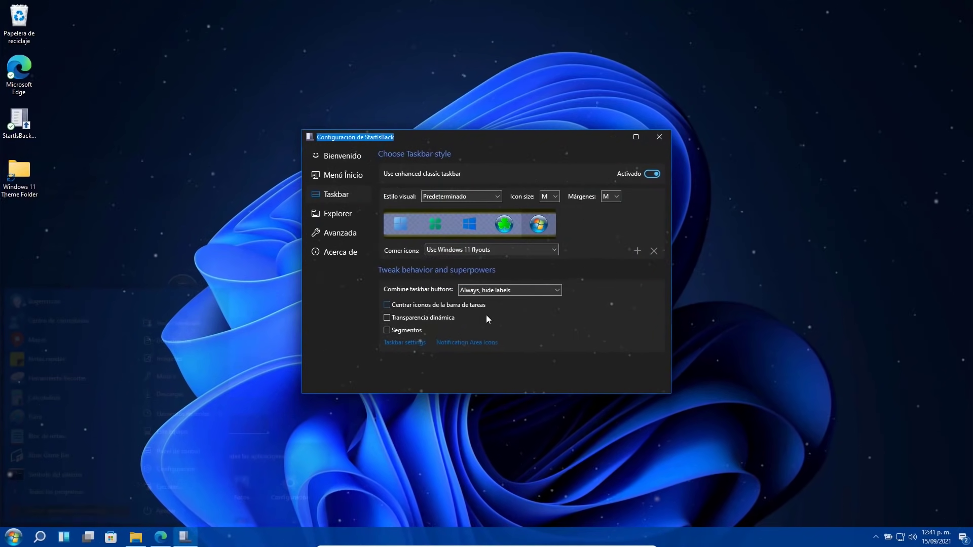
pyautogui.click(412, 305)
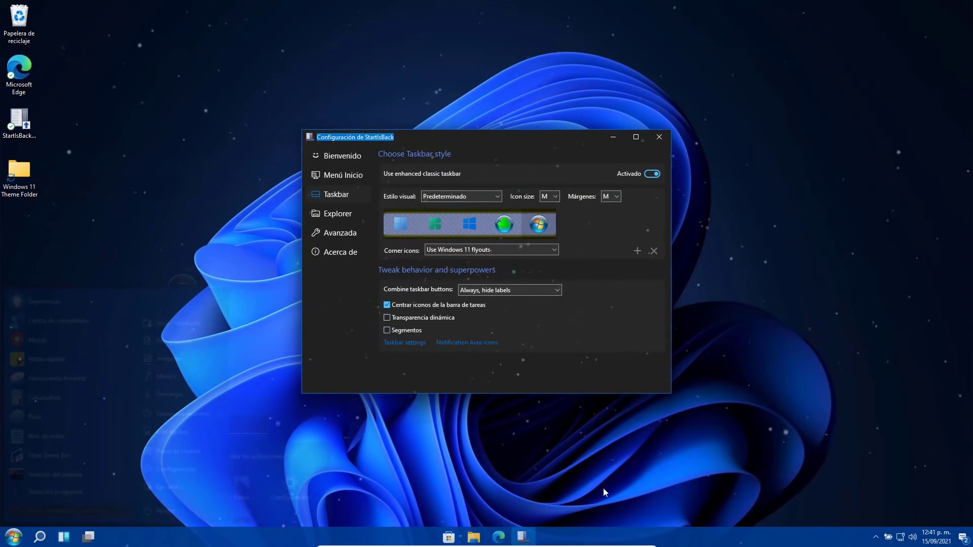
pyautogui.click(408, 318)
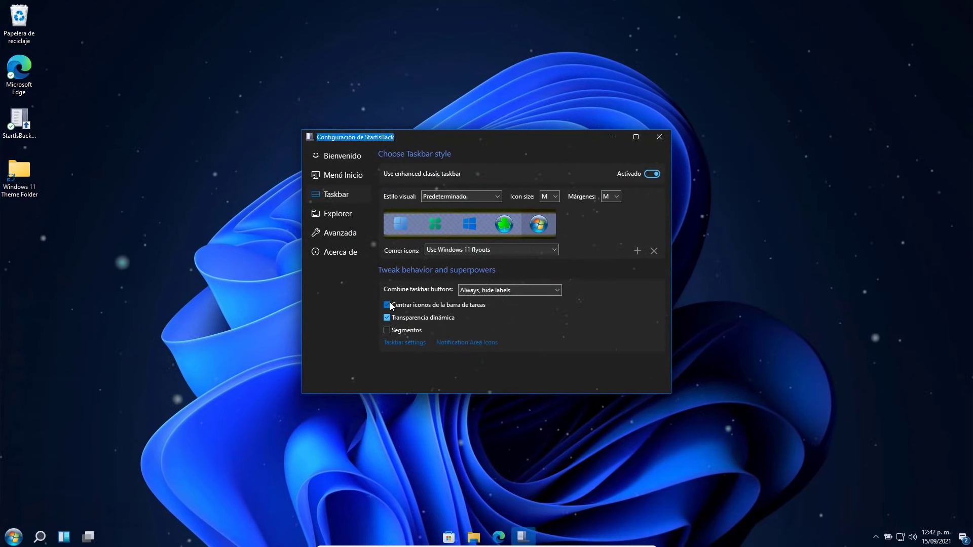
# Step: Turn the Segmentos option for the taskbar on to preview it, and turn it off again
pyautogui.click(402, 329)
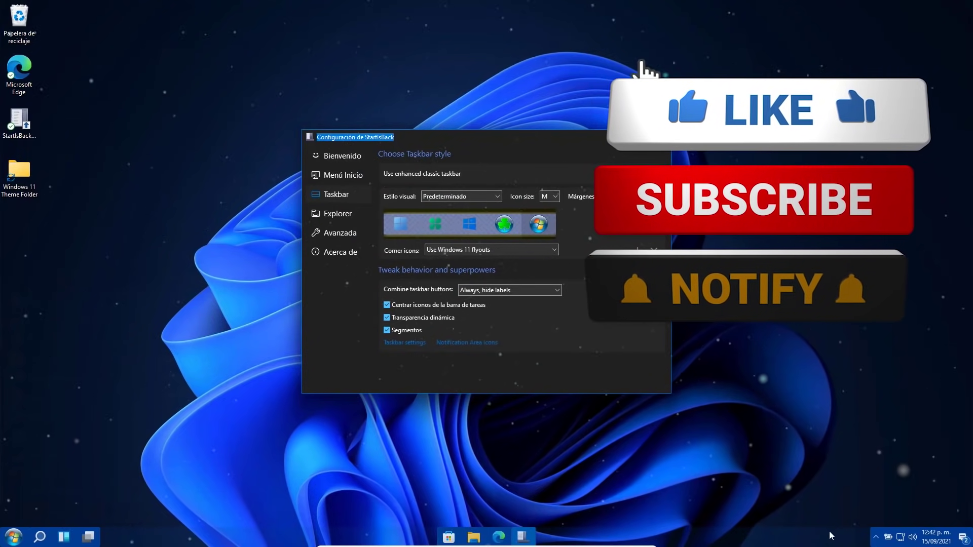
pyautogui.click(394, 329)
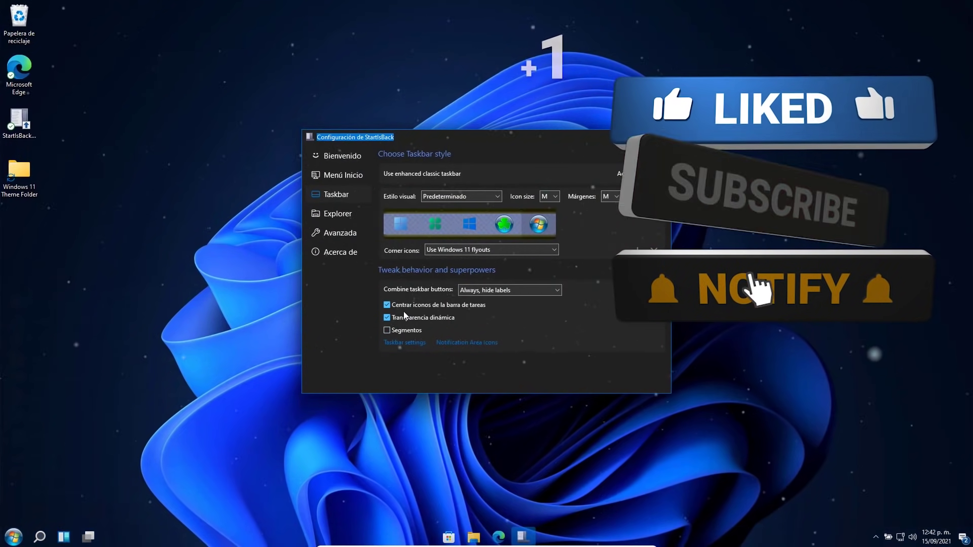
# Step: Show the StartIsBack Explorer settings, open a File Explorer window, and arrange the two windows side by side
pyautogui.click(348, 216)
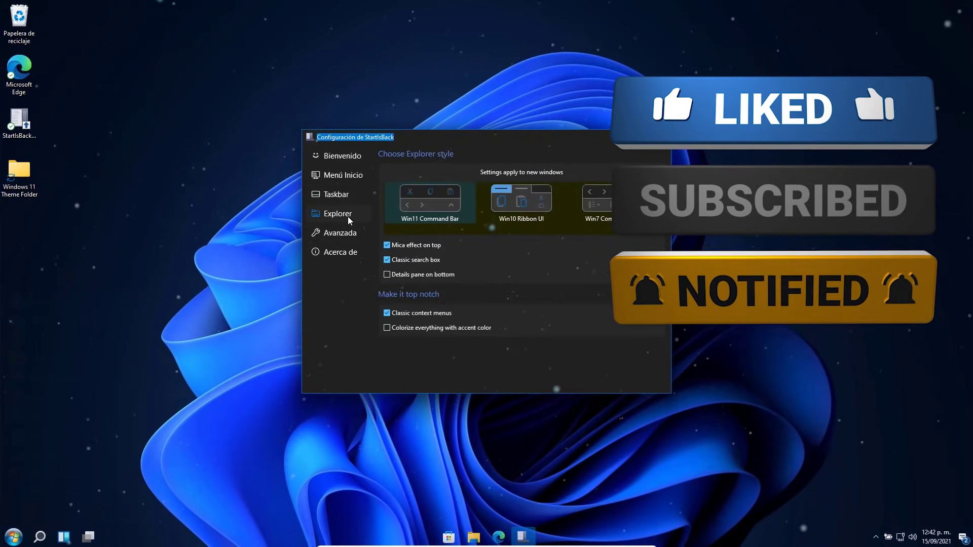
pyautogui.click(475, 537)
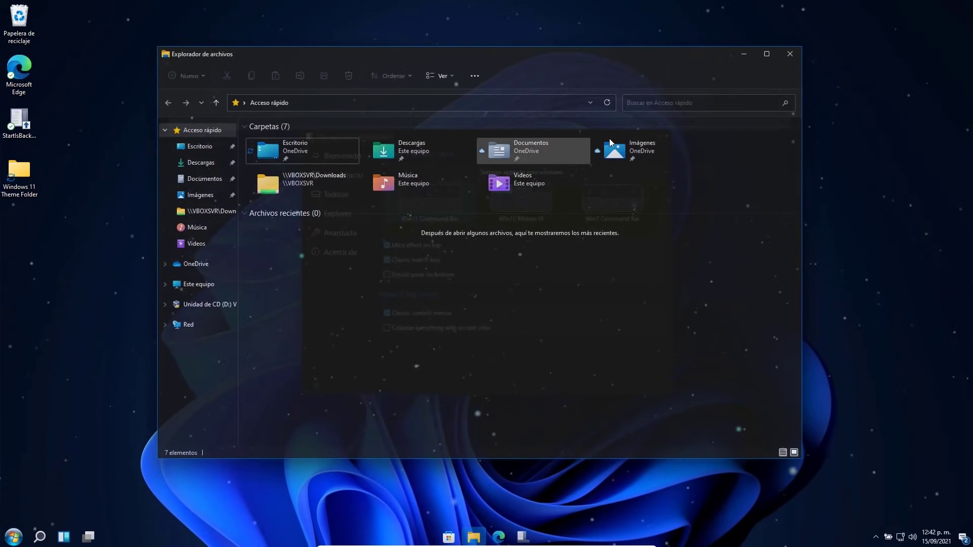
pyautogui.moveTo(630, 48); pyautogui.dragTo(825, 218)
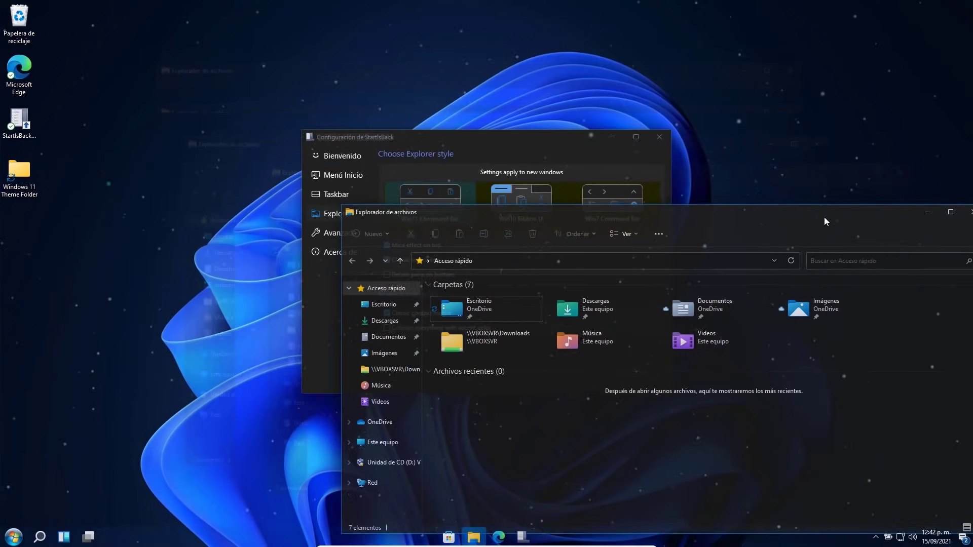
pyautogui.click(557, 157)
pyautogui.moveTo(440, 138); pyautogui.dragTo(194, 26)
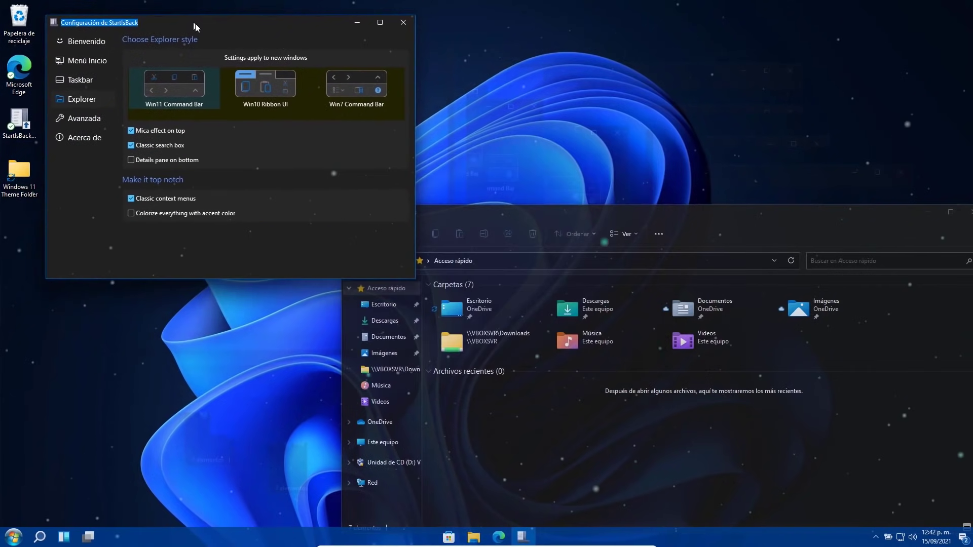
pyautogui.moveTo(529, 217); pyautogui.dragTo(555, 44)
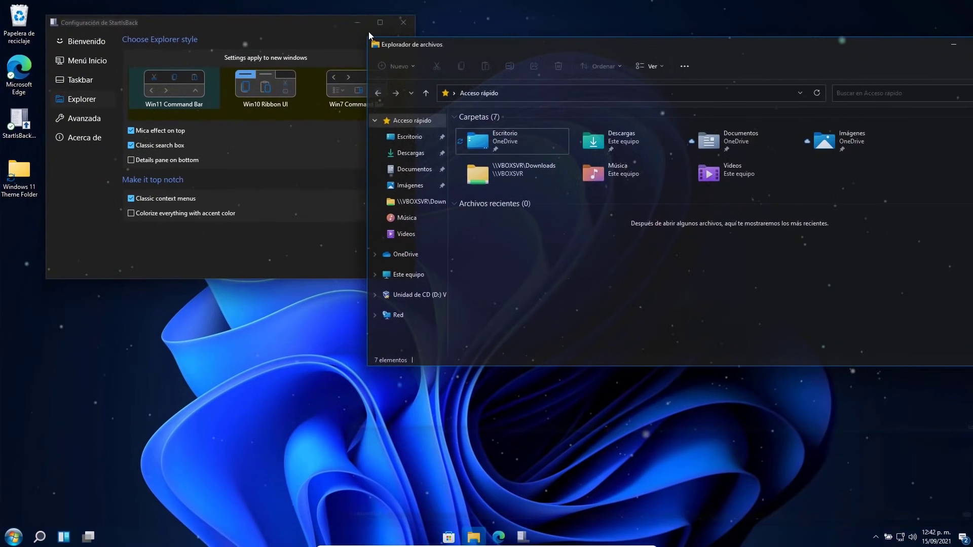
pyautogui.moveTo(368, 36); pyautogui.dragTo(478, 37)
pyautogui.moveTo(696, 50); pyautogui.dragTo(657, 37)
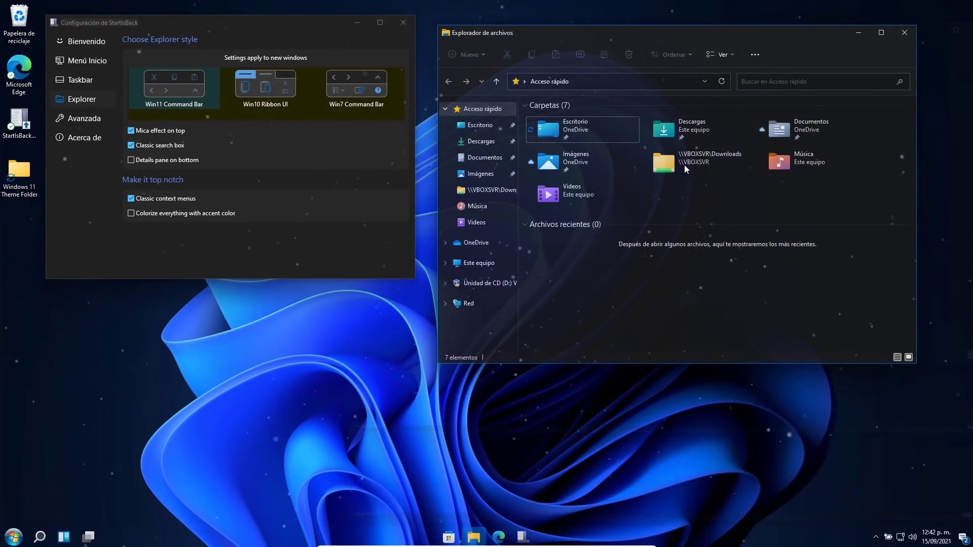
# Step: Try the Explorer styles, choose Win7 Command Bar, and disable Mica effect on top and Classic search box
pyautogui.click(161, 82)
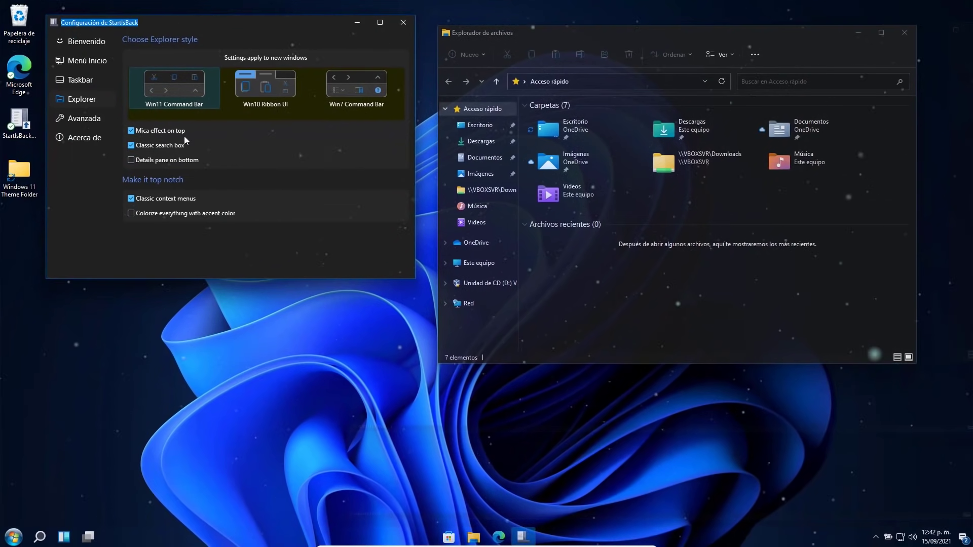
pyautogui.click(254, 80)
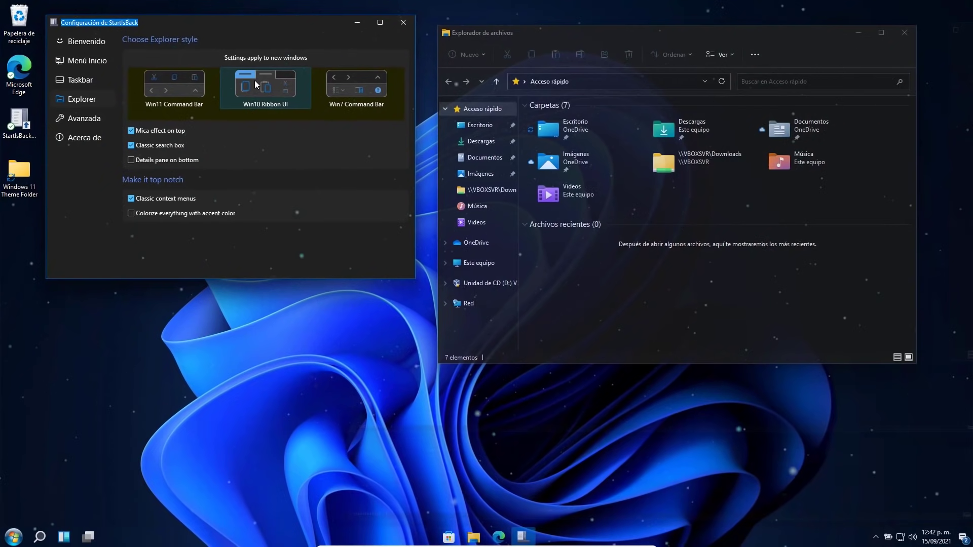
pyautogui.click(347, 85)
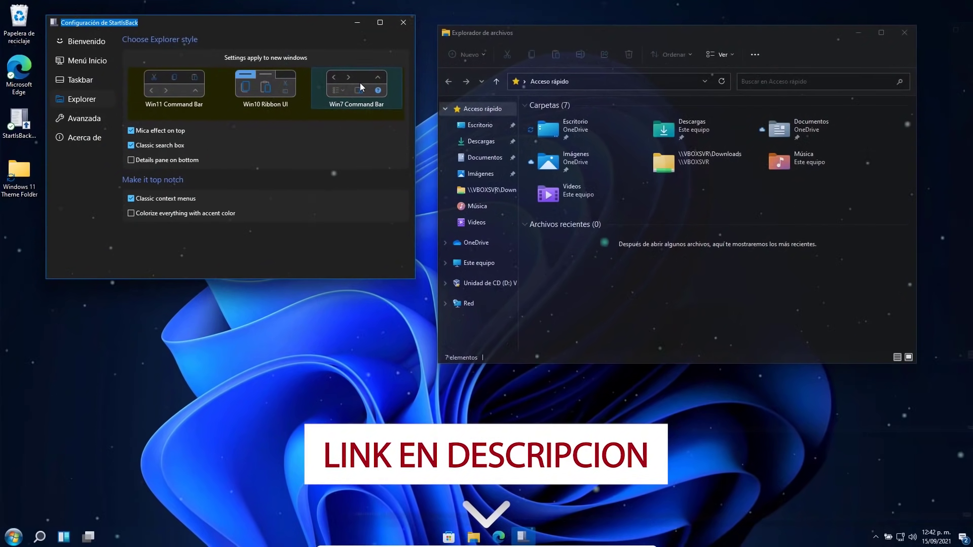
pyautogui.click(147, 131)
pyautogui.click(150, 145)
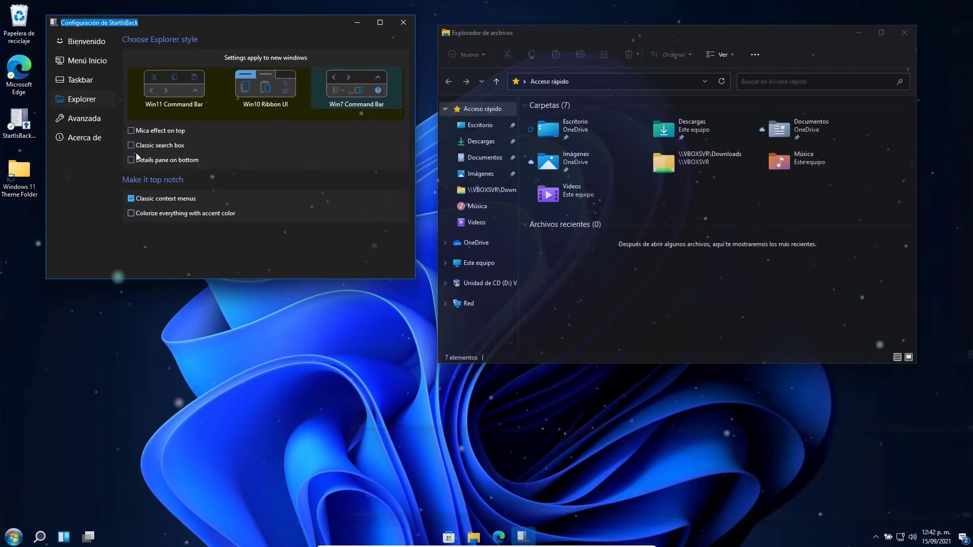
# Step: Examine the Avanzada and Acerca de settings pages, adjusting the positions of the settings and File Explorer windows
pyautogui.click(91, 118)
pyautogui.click(130, 109)
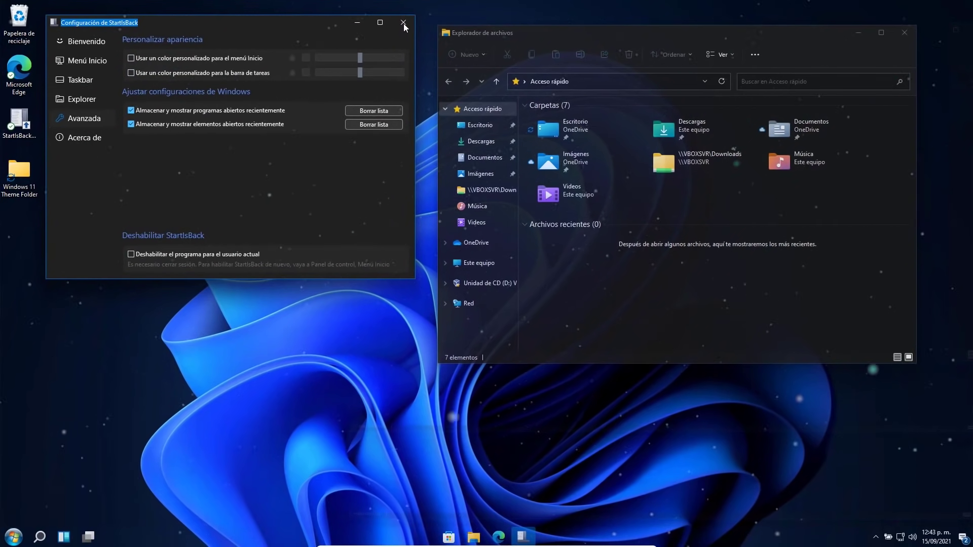
pyautogui.moveTo(202, 26); pyautogui.dragTo(192, 76)
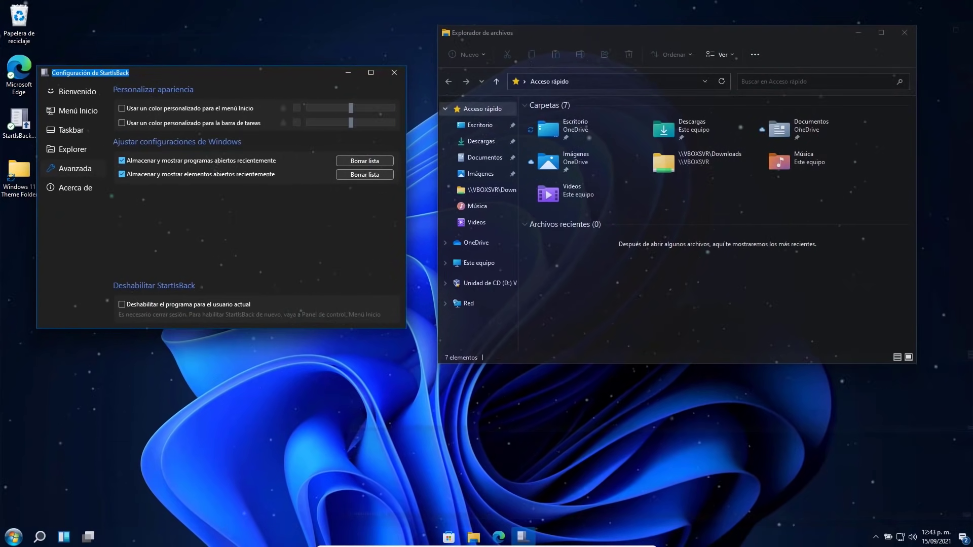
pyautogui.moveTo(192, 75); pyautogui.dragTo(217, 47)
pyautogui.moveTo(567, 38); pyautogui.dragTo(562, 37)
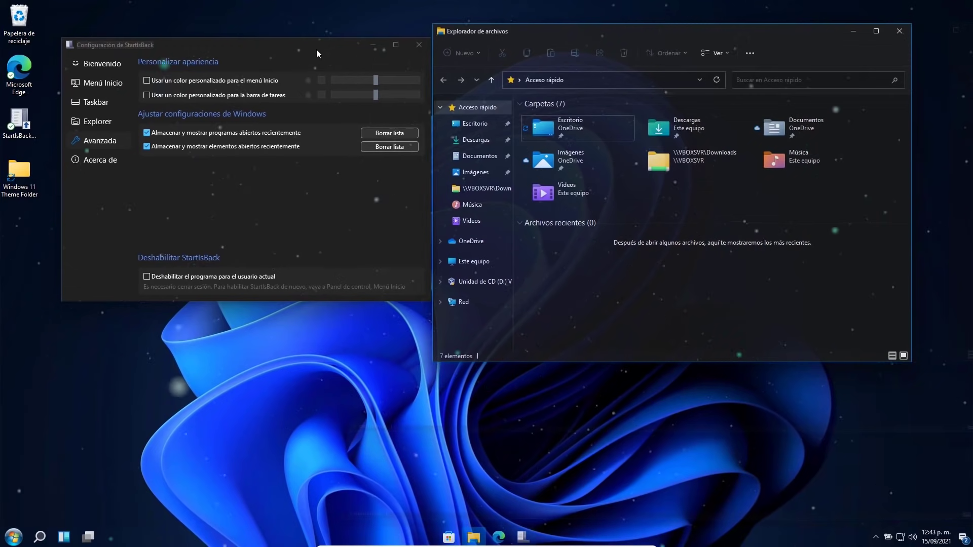
pyautogui.moveTo(318, 48); pyautogui.dragTo(304, 40)
pyautogui.press('Down')
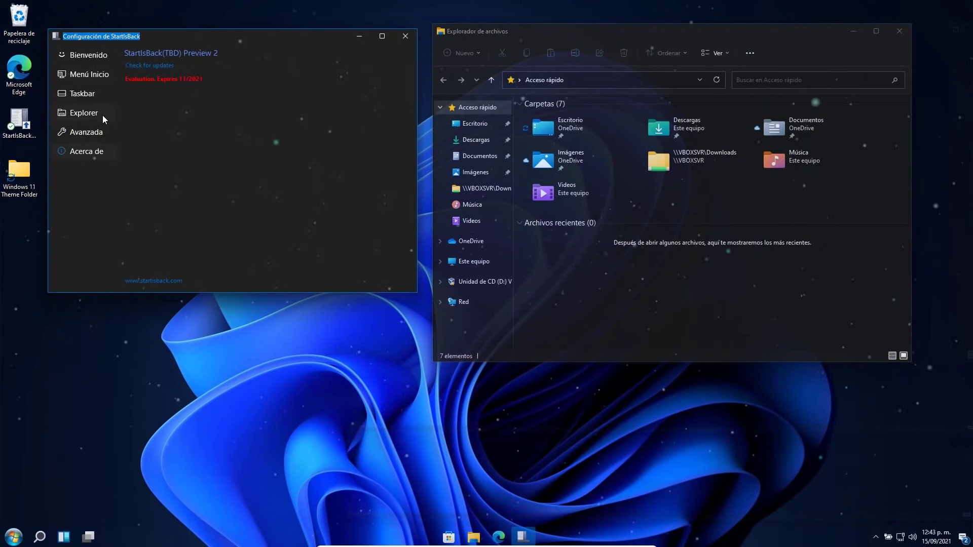
# Step: Review the Avanzada, Explorer, Taskbar and Menú Inicio settings pages again
pyautogui.click(89, 135)
pyautogui.click(84, 113)
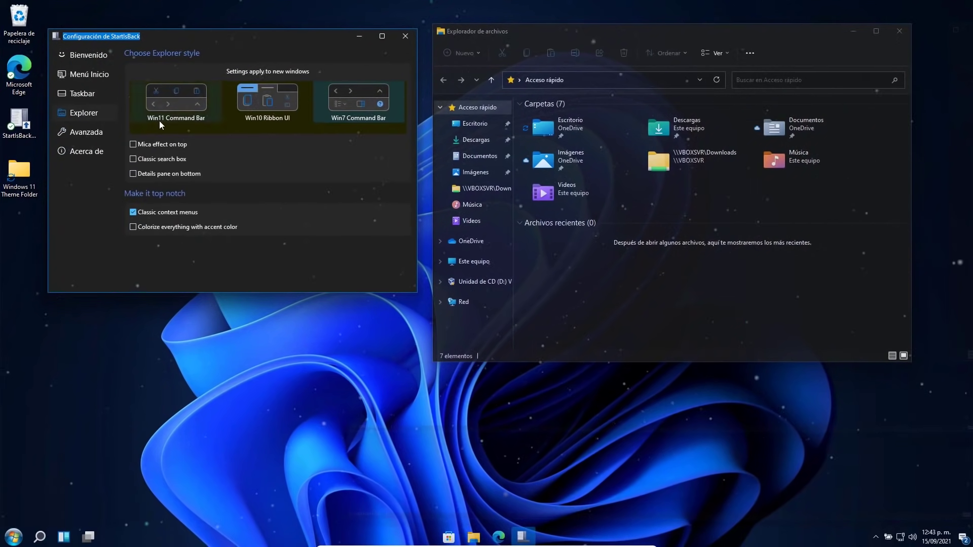
pyautogui.click(85, 94)
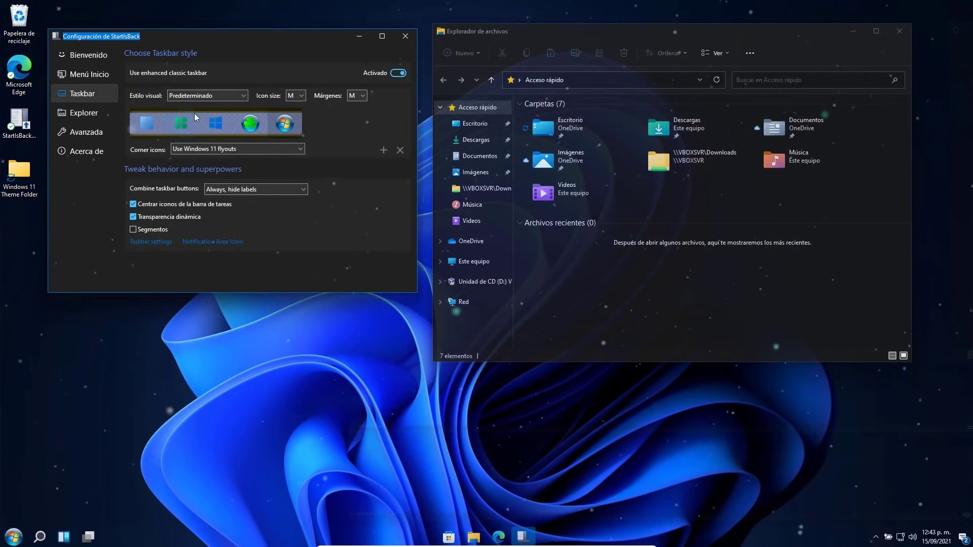
pyautogui.click(89, 77)
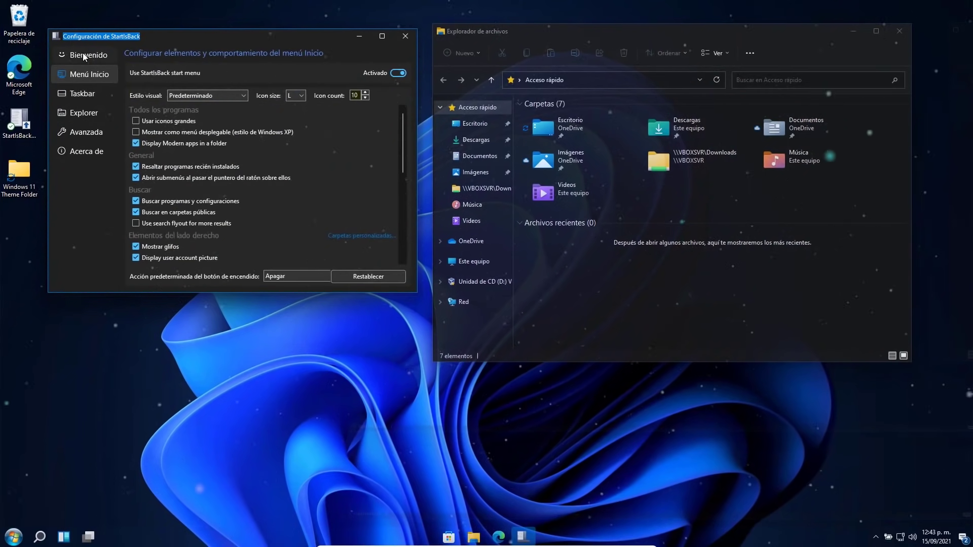
# Step: Apply the Remastered Windows 7 theme and check the Menú Inicio, Taskbar and Explorer settings pages
pyautogui.click(84, 53)
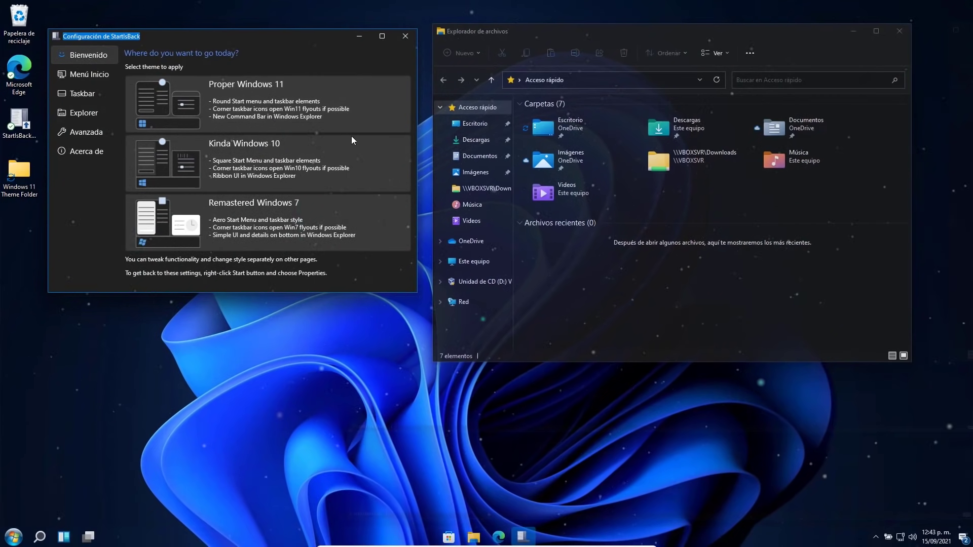
pyautogui.click(244, 223)
pyautogui.click(96, 74)
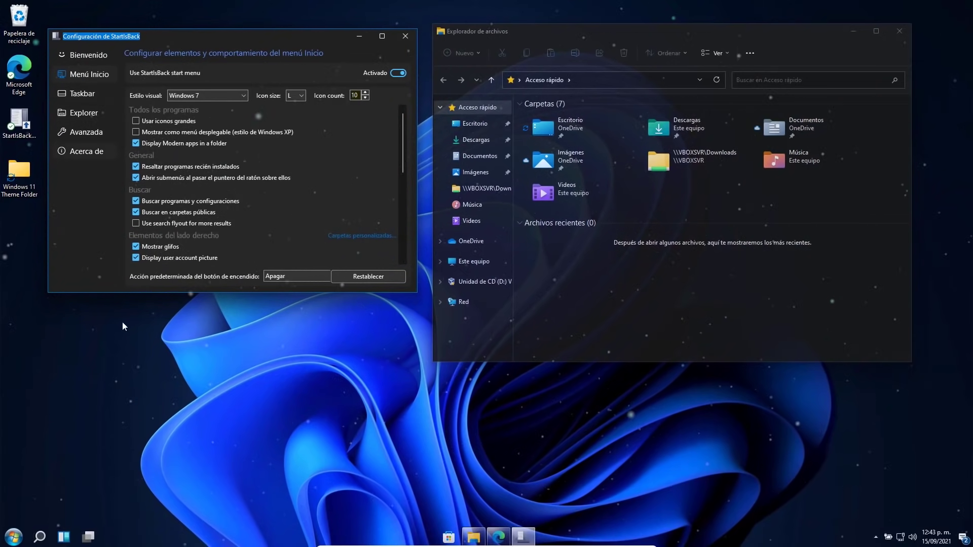
pyautogui.click(76, 93)
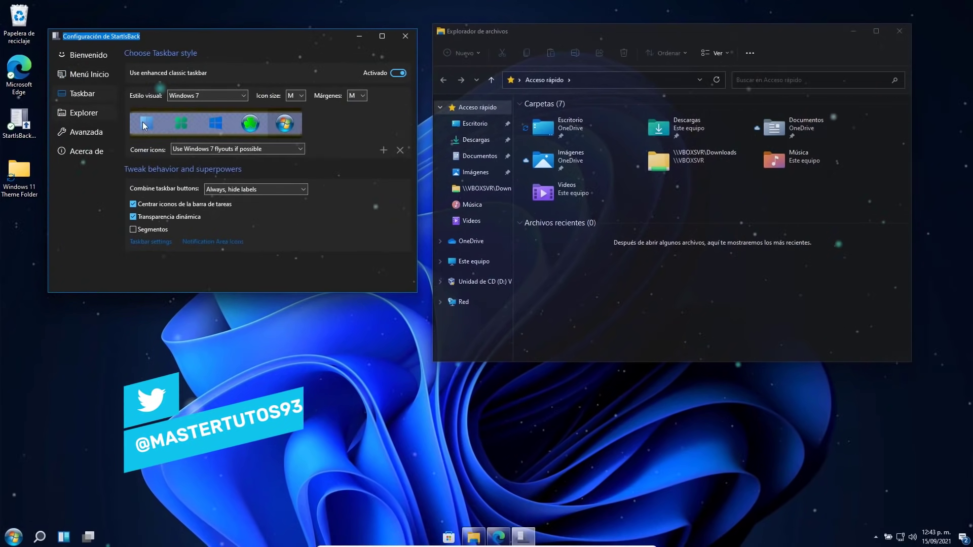
pyautogui.click(85, 112)
pyautogui.click(86, 93)
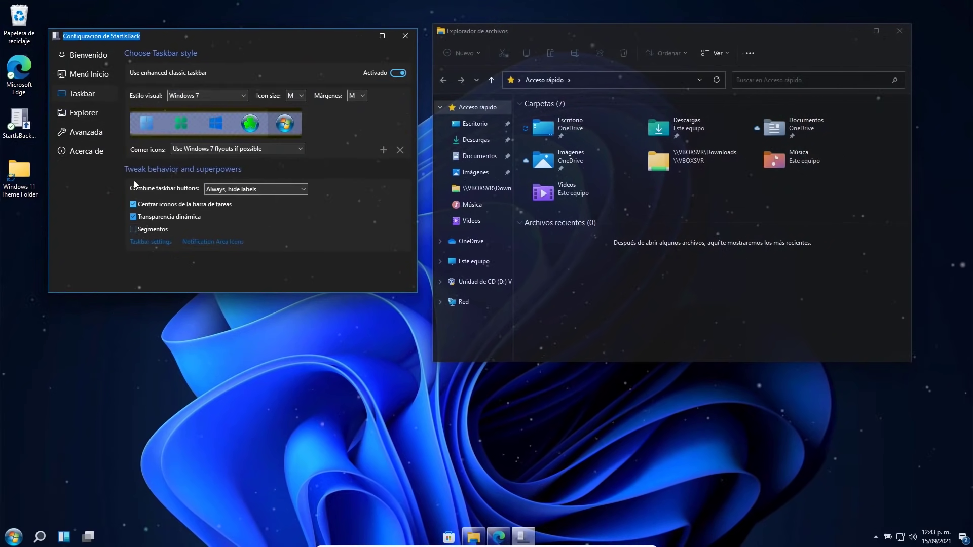
# Step: Disable Transparencia dinámica and Centrar iconos de la barra de tareas, and look at the taskbar's visual style choices
pyautogui.click(134, 217)
pyautogui.click(133, 204)
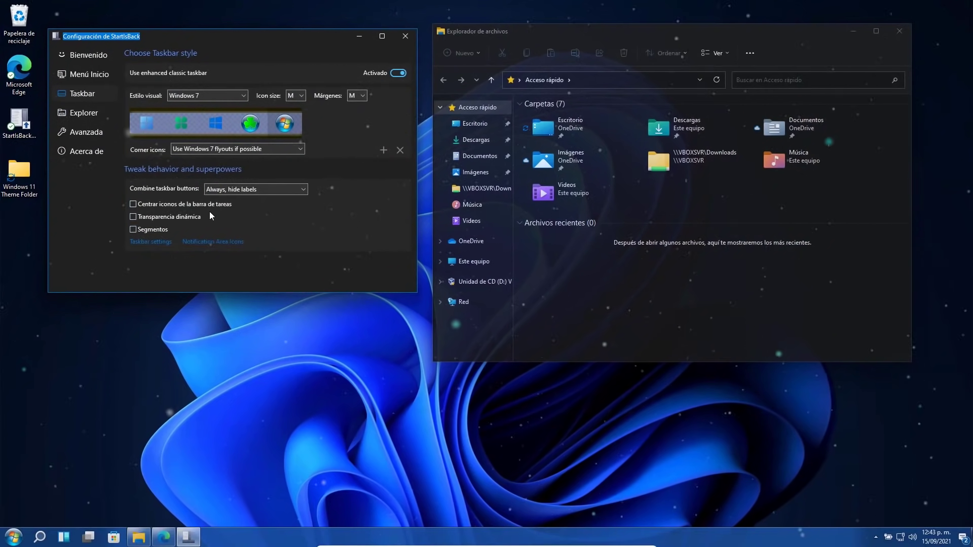
pyautogui.click(209, 97)
# Step: Turn off Use enhanced classic taskbar, restart the Explorer shell, and close the StartIsBack settings
pyautogui.click(397, 77)
pyautogui.click(398, 75)
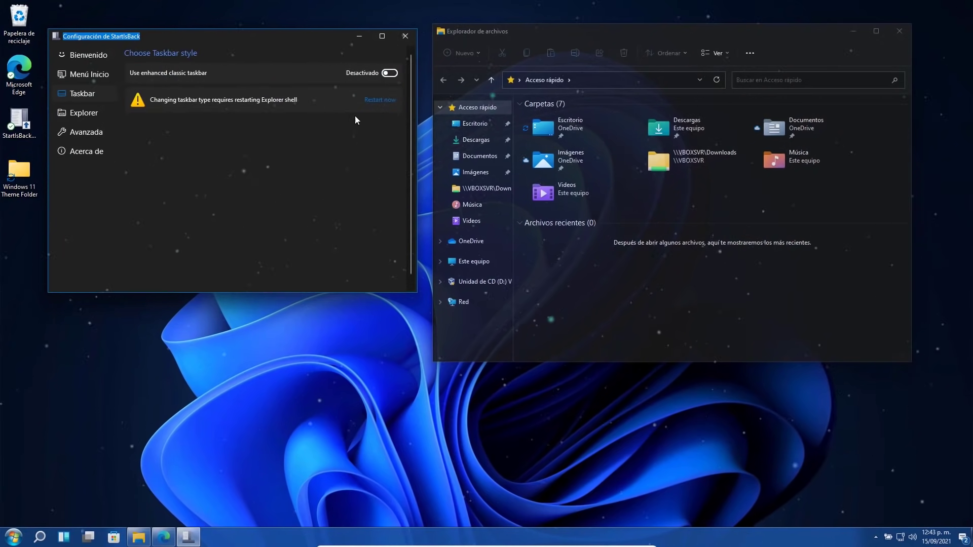
pyautogui.click(379, 100)
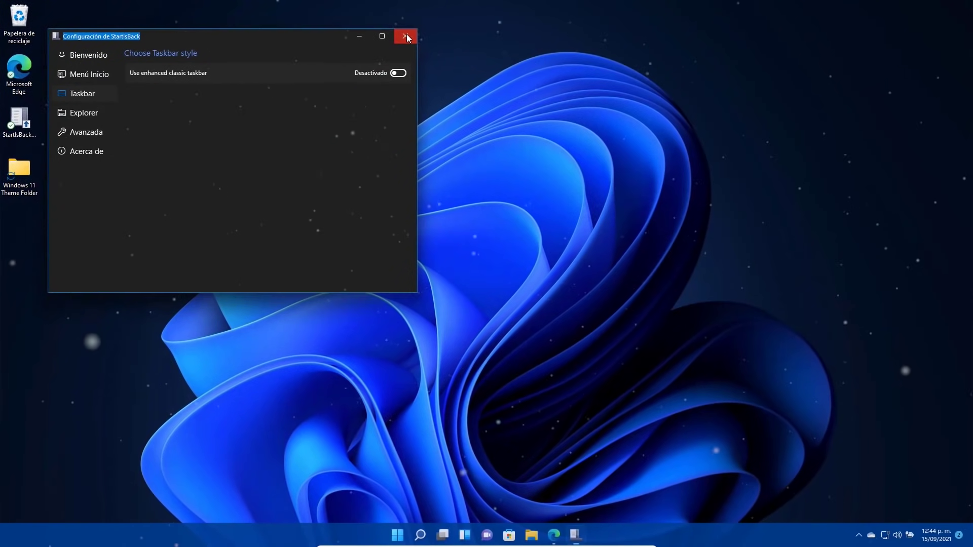
pyautogui.click(406, 36)
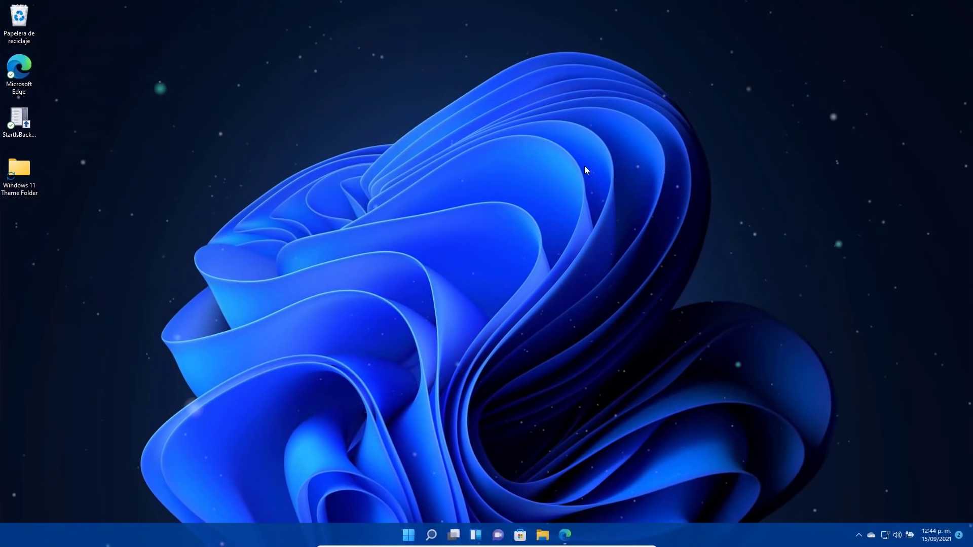
# Step: Open and close the Start menu several times to check its style with the Windows 11 taskbar
pyautogui.click(408, 536)
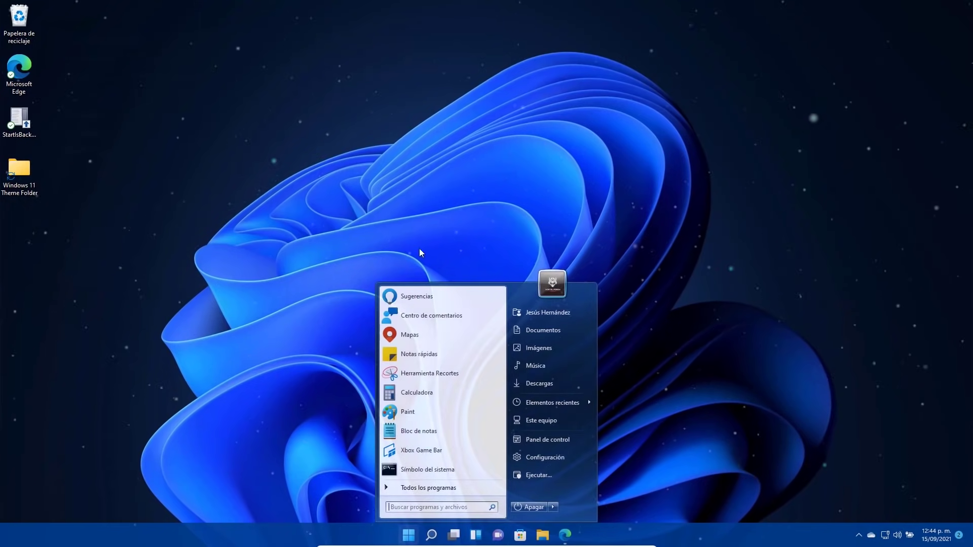
pyautogui.click(532, 154)
pyautogui.click(416, 533)
pyautogui.click(415, 533)
pyautogui.click(416, 533)
pyautogui.click(636, 285)
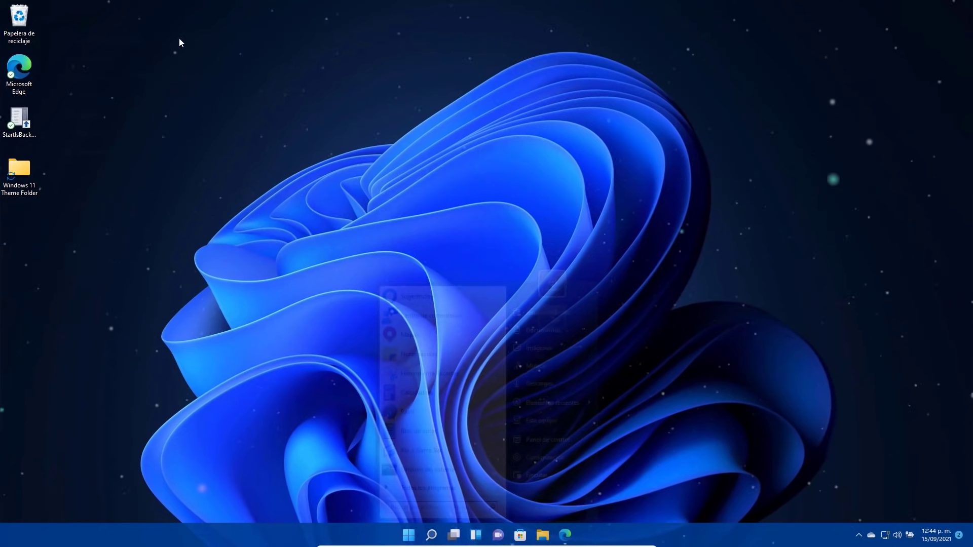
# Step: Reopen the StartIsBack settings through the Start menu's properties and show the Menú Inicio page
pyautogui.rightClick(408, 535)
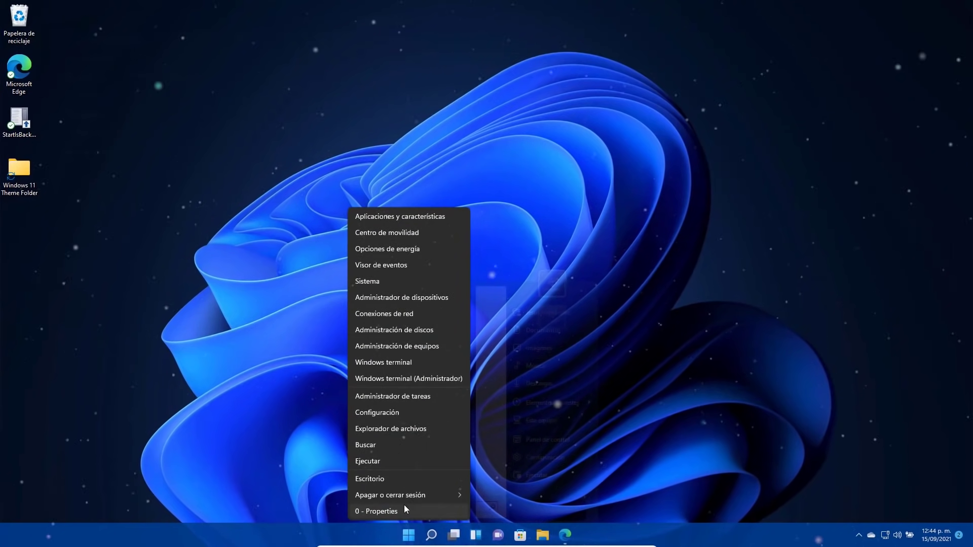
pyautogui.click(411, 536)
pyautogui.click(414, 530)
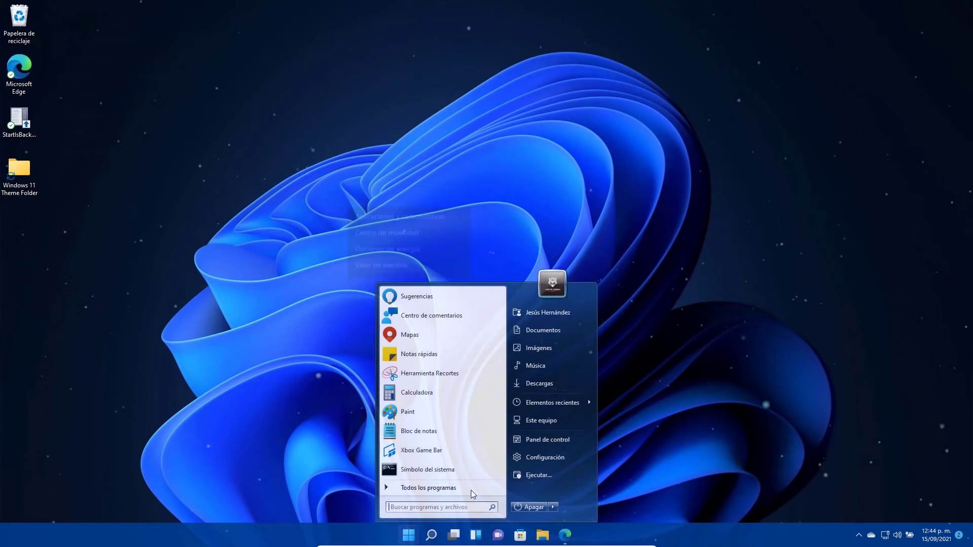
pyautogui.rightClick(537, 492)
pyautogui.click(565, 499)
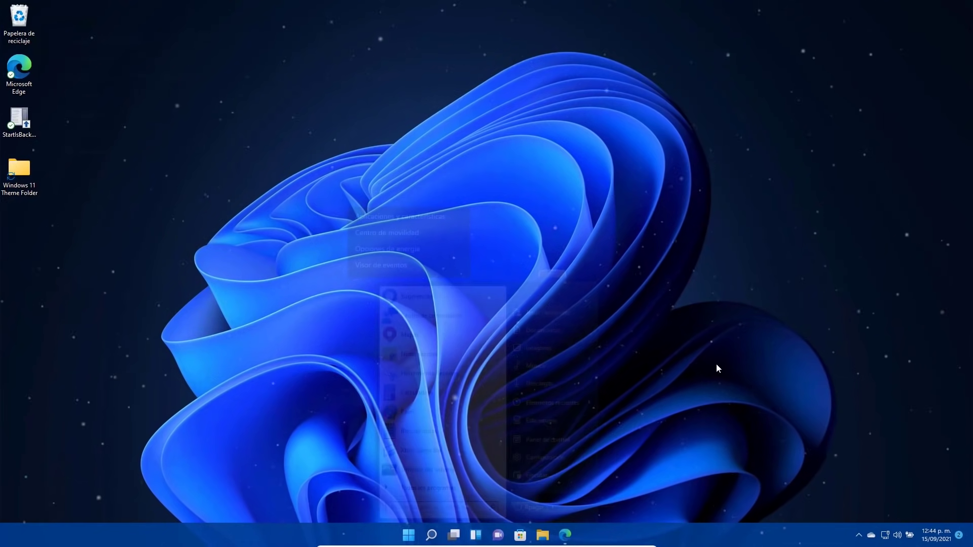
pyautogui.click(338, 159)
pyautogui.click(346, 169)
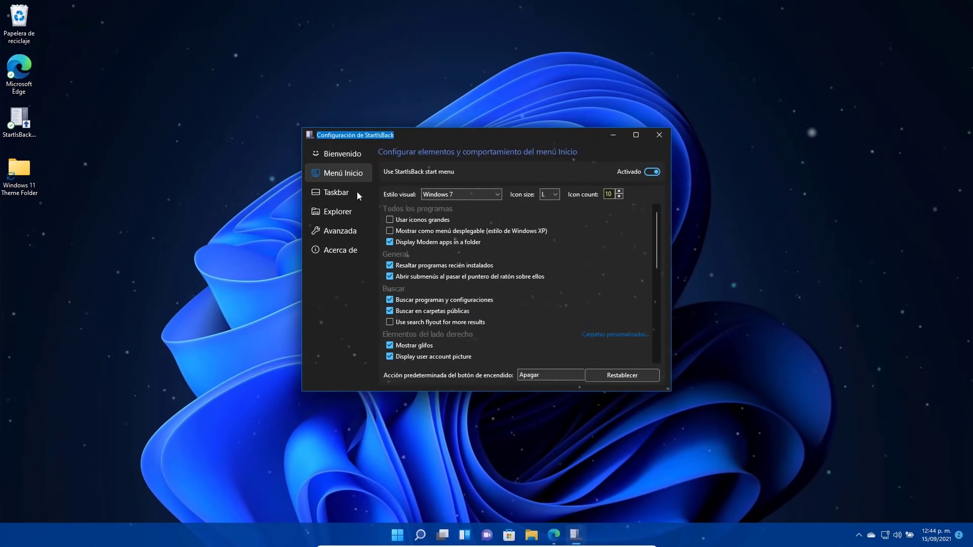
# Step: Pick a visual style for the Start menu and close the StartIsBack settings
pyautogui.click(472, 194)
pyautogui.click(452, 213)
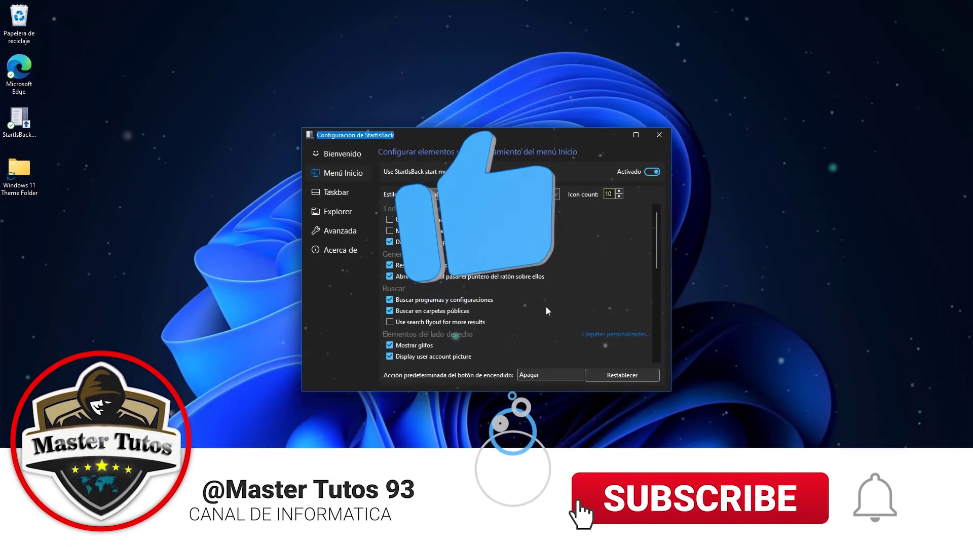
pyautogui.click(658, 135)
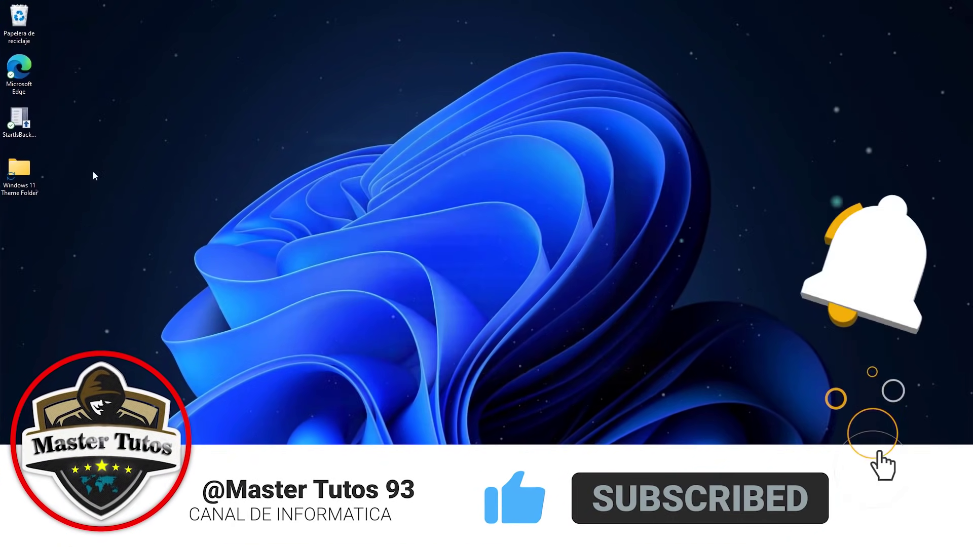
# Step: Open a new File Explorer window and enlarge it to check its transparency and command bar style
pyautogui.press('super+e')
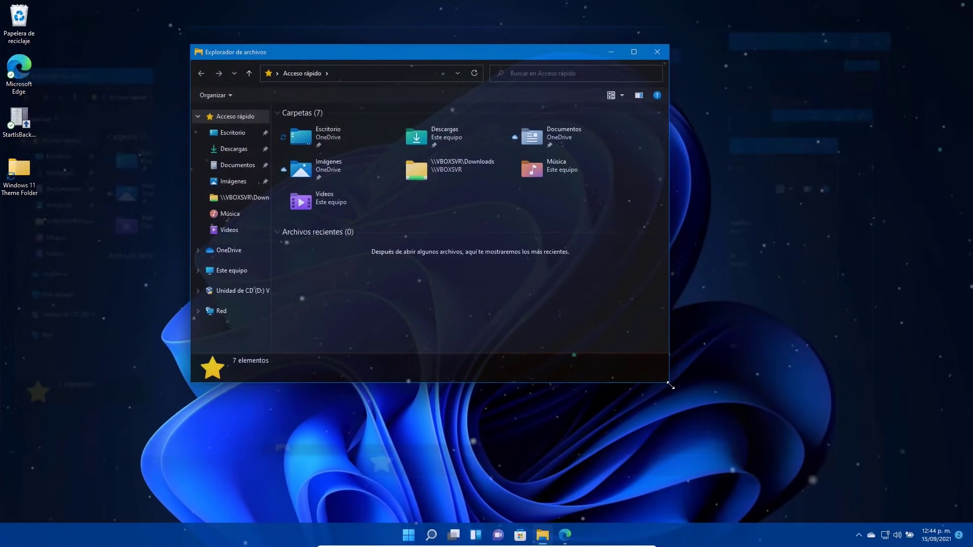
pyautogui.moveTo(671, 387); pyautogui.dragTo(827, 464)
# Step: Open Setup and Info for the transparency utility from its hidden notification area icon
pyautogui.click(858, 533)
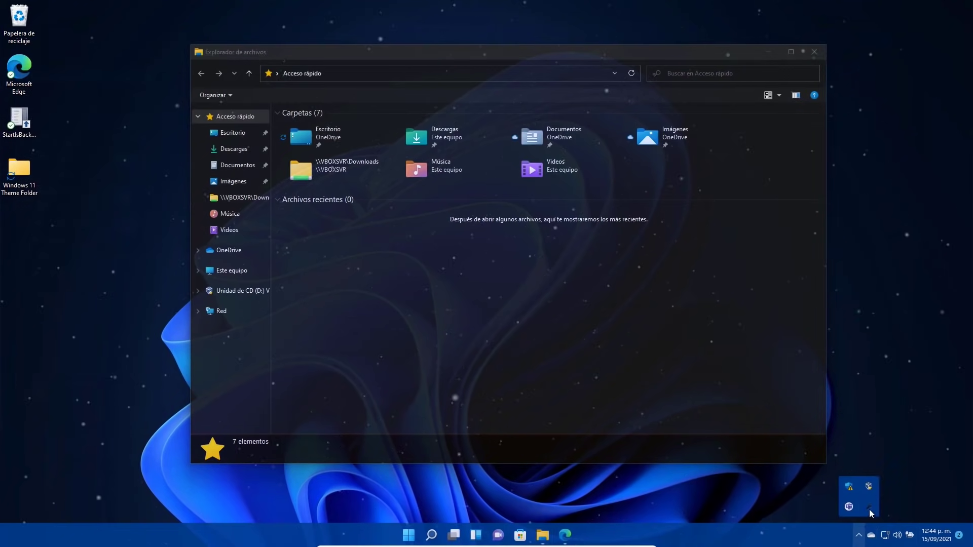
pyautogui.rightClick(868, 506)
pyautogui.click(894, 472)
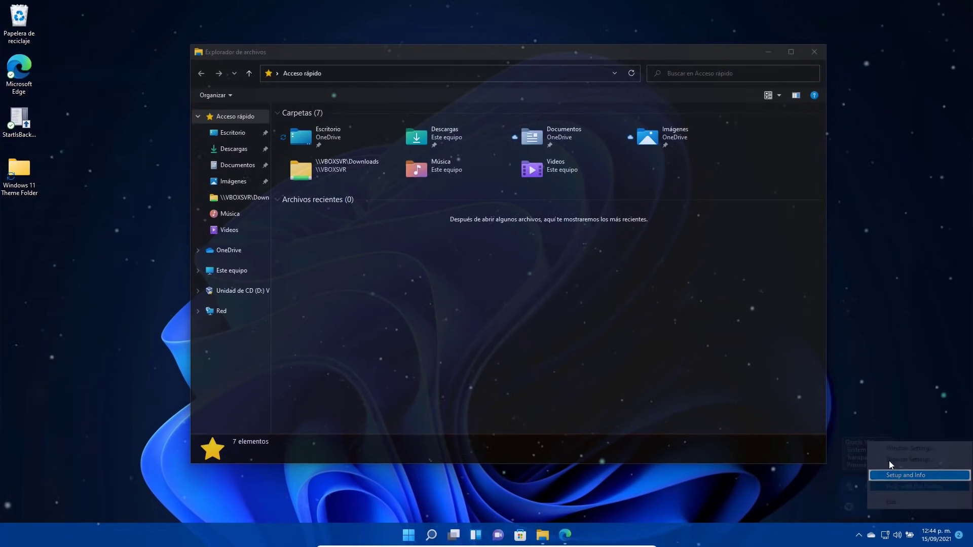